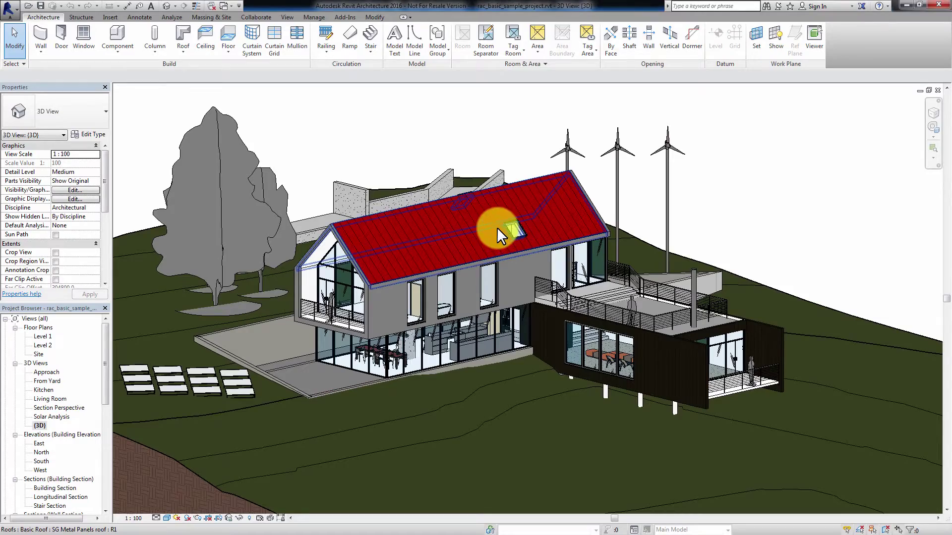
Orbit the house to a frontal view and bring up the SimLab Composer integration tools.
{"action": "middle_click_drag", "start_coordinate": [501, 234], "coordinate": [556, 247], "text": "shift"}
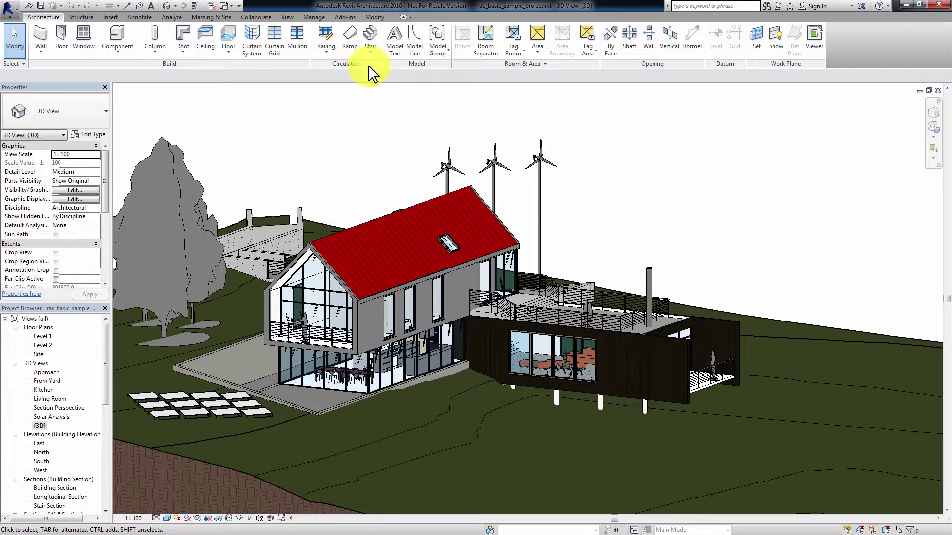
{"action": "left_click", "coordinate": [347, 17]}
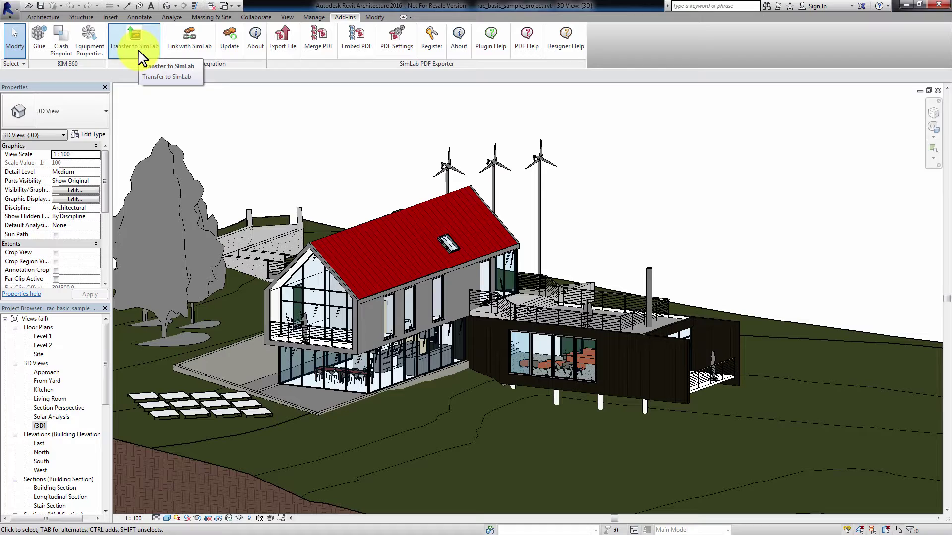
Link the house model to SimLab Composer and zoom in on it.
{"action": "left_click", "coordinate": [185, 50]}
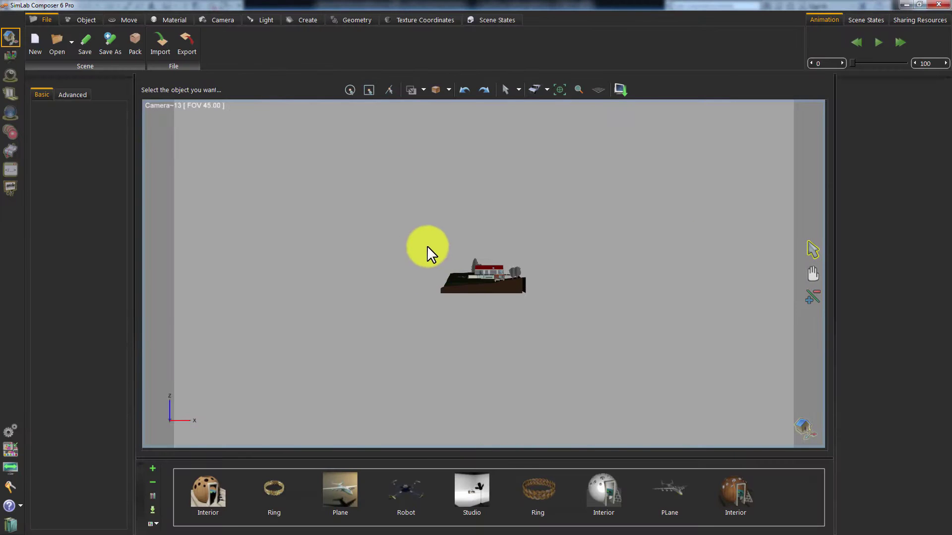
{"action": "scroll", "coordinate": [421, 251], "scroll_direction": "up", "scroll_amount": 5}
{"action": "middle_click_drag", "start_coordinate": [382, 256], "coordinate": [404, 218]}
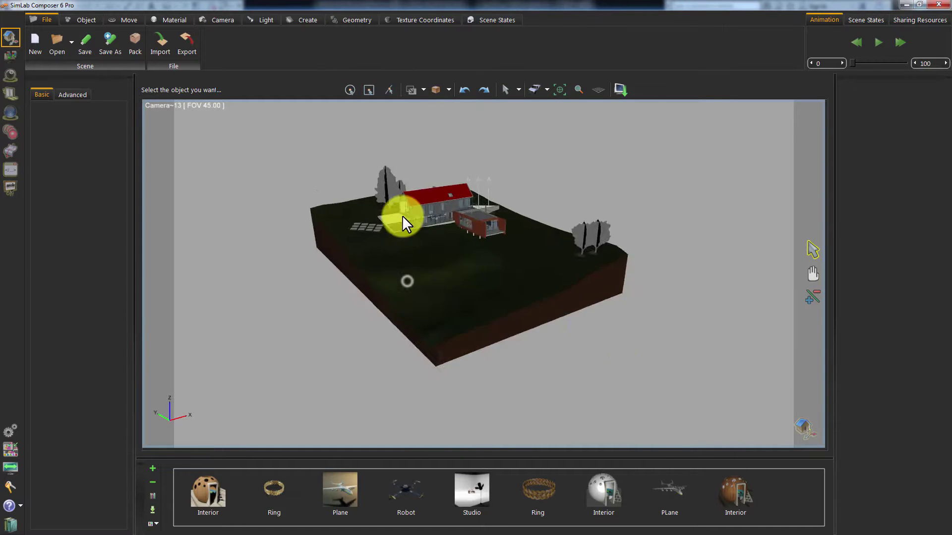
{"action": "scroll", "coordinate": [416, 277], "scroll_direction": "up", "scroll_amount": 8}
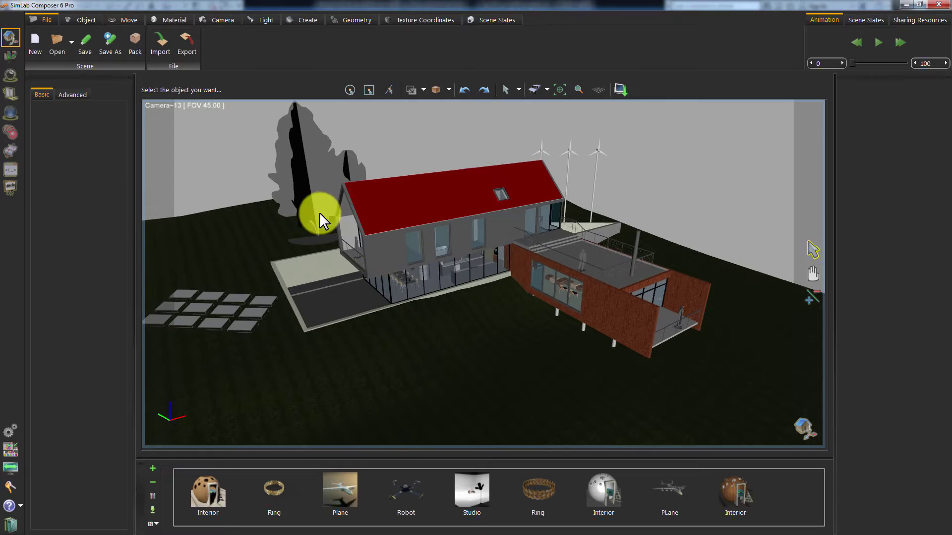
Replace HDR environment lighting with the sun and set the sun's direction over the scene.
{"action": "left_click", "coordinate": [7, 73]}
{"action": "left_click", "coordinate": [121, 19]}
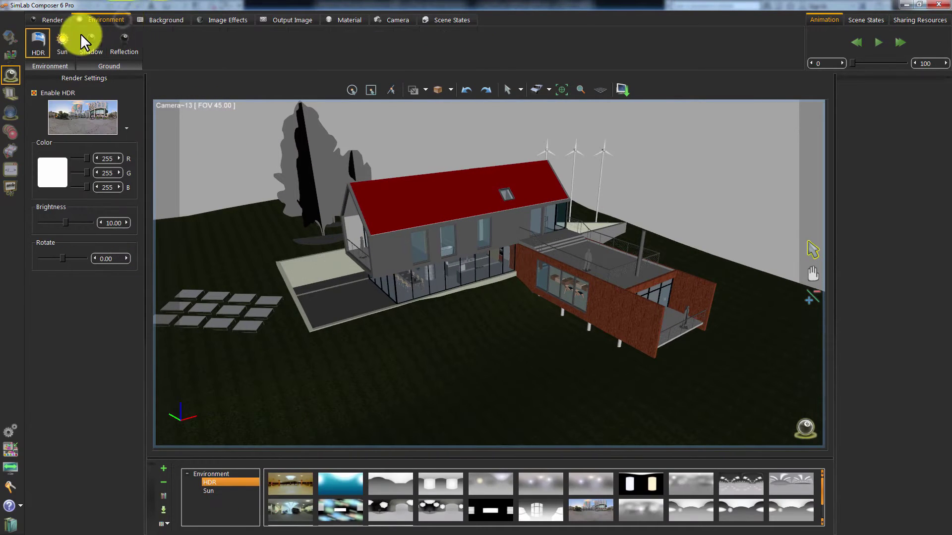
{"action": "left_click", "coordinate": [44, 93]}
{"action": "left_click", "coordinate": [60, 47]}
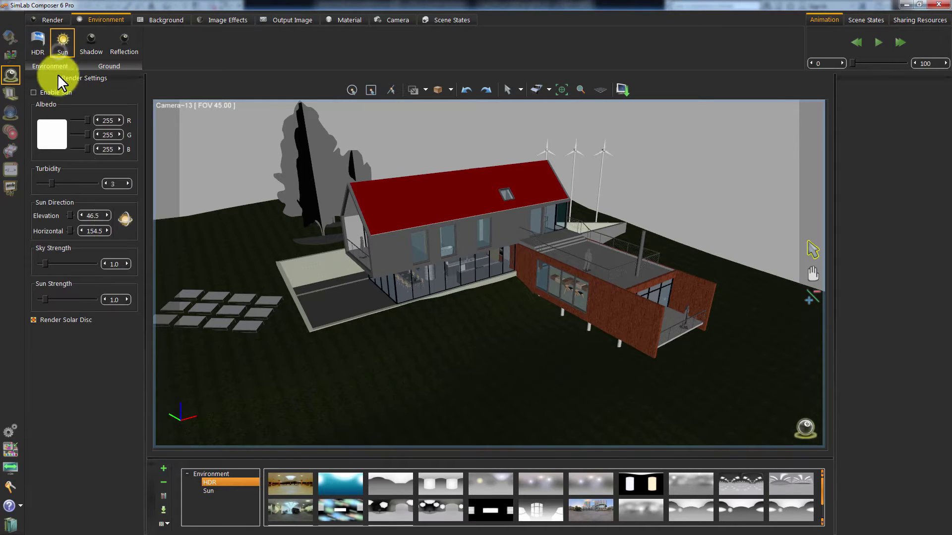
{"action": "left_click", "coordinate": [52, 91]}
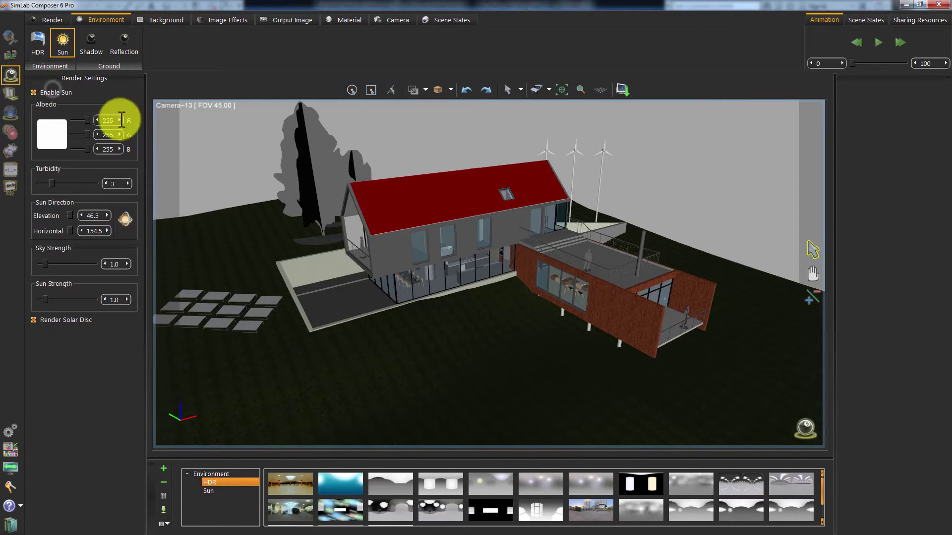
{"action": "left_click", "coordinate": [130, 215]}
{"action": "left_click_drag", "start_coordinate": [409, 138], "coordinate": [608, 159]}
{"action": "left_click", "coordinate": [167, 110]}
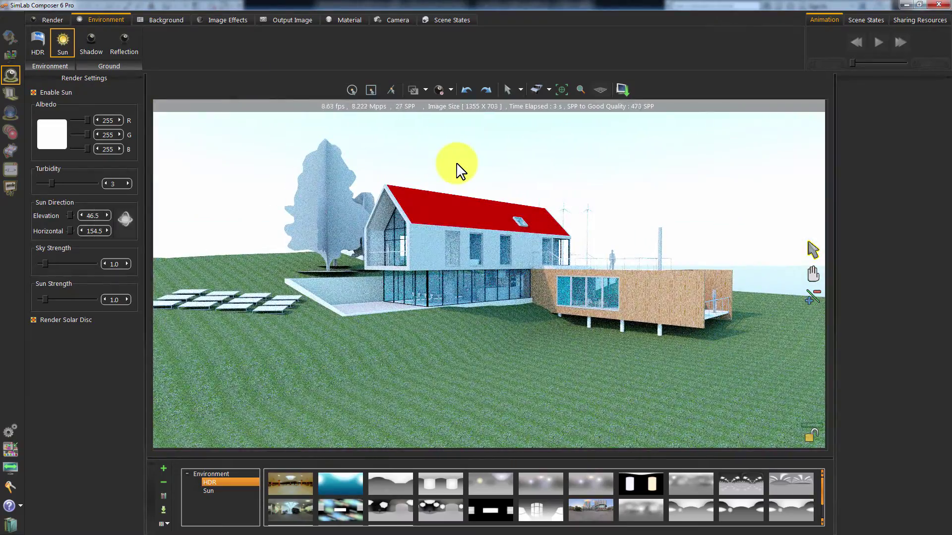
{"action": "scroll", "coordinate": [464, 188], "scroll_direction": "up", "scroll_amount": 3}
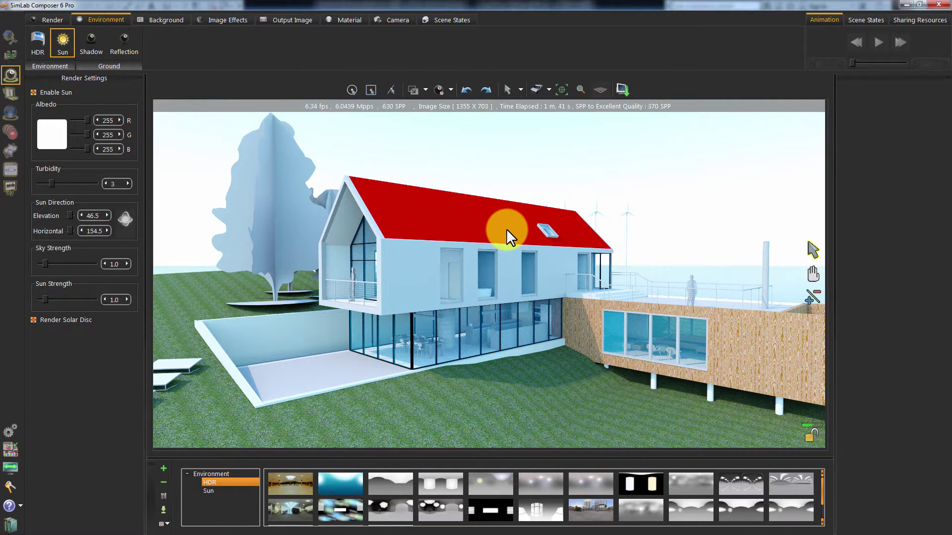
{"action": "left_click", "coordinate": [507, 228]}
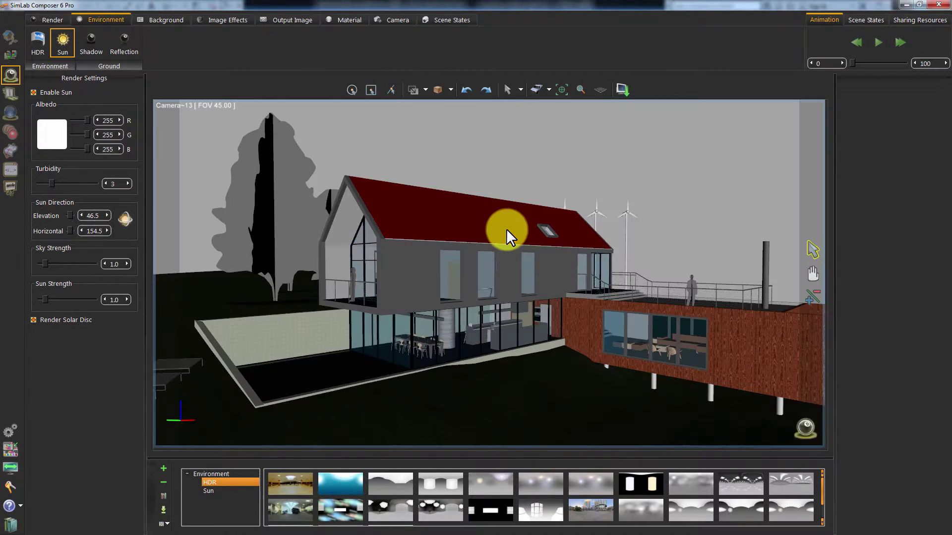
Back in Revit, place two small windows on the upper-floor wall left of the existing ones.
{"action": "left_click", "coordinate": [913, 4]}
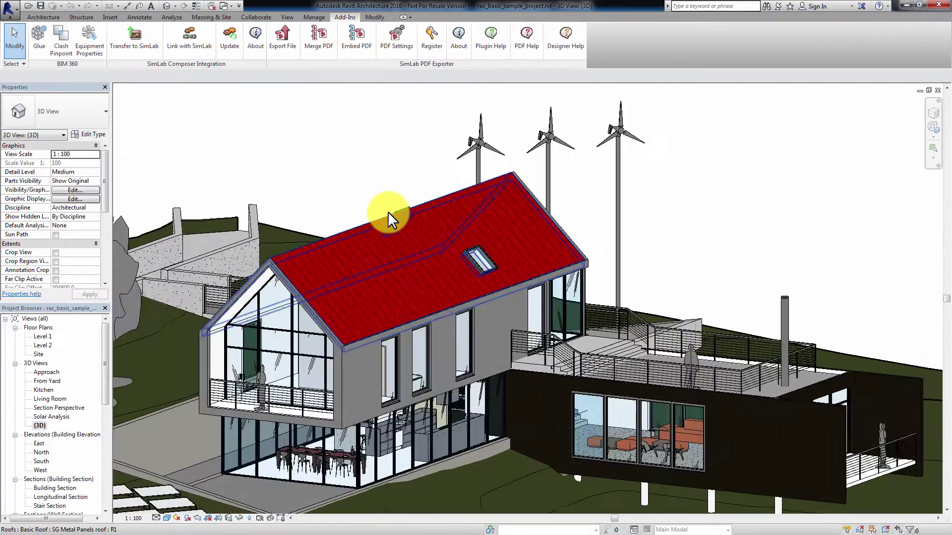
{"action": "middle_click_drag", "start_coordinate": [506, 294], "coordinate": [490, 261], "text": "shift"}
{"action": "left_click", "coordinate": [45, 13]}
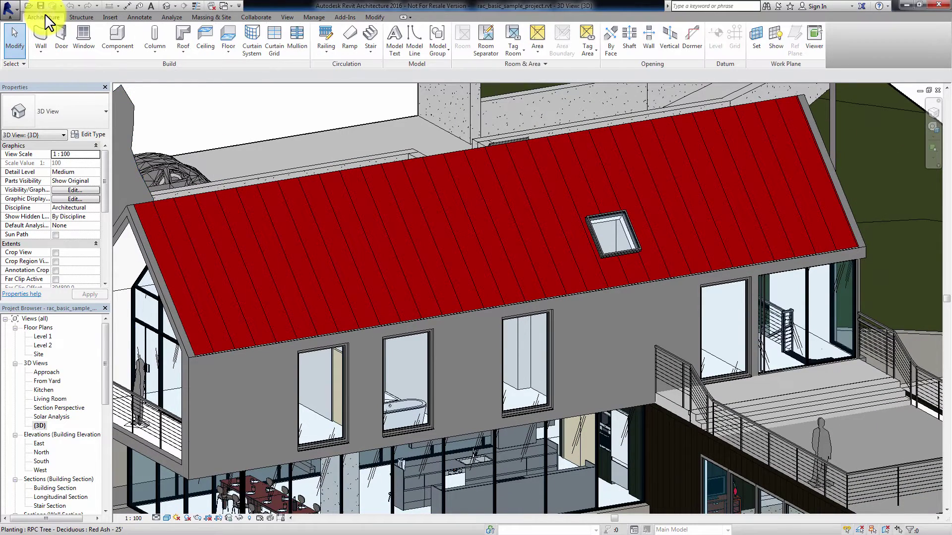
{"action": "left_click", "coordinate": [80, 34]}
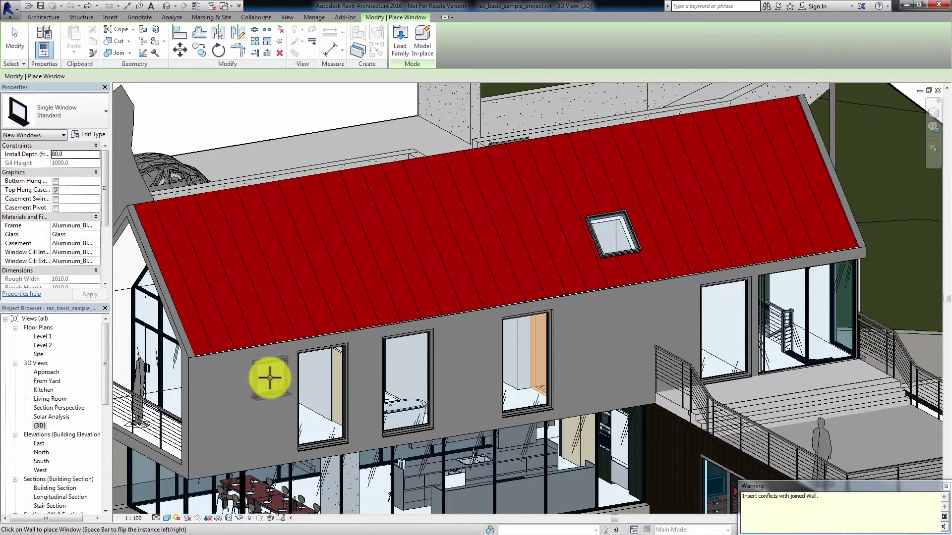
{"action": "left_click", "coordinate": [270, 378]}
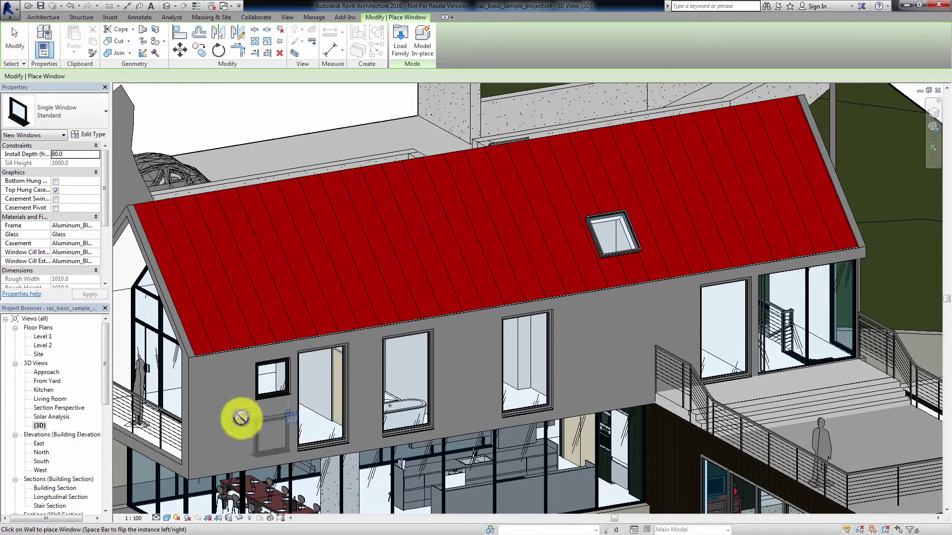
{"action": "left_click", "coordinate": [230, 386]}
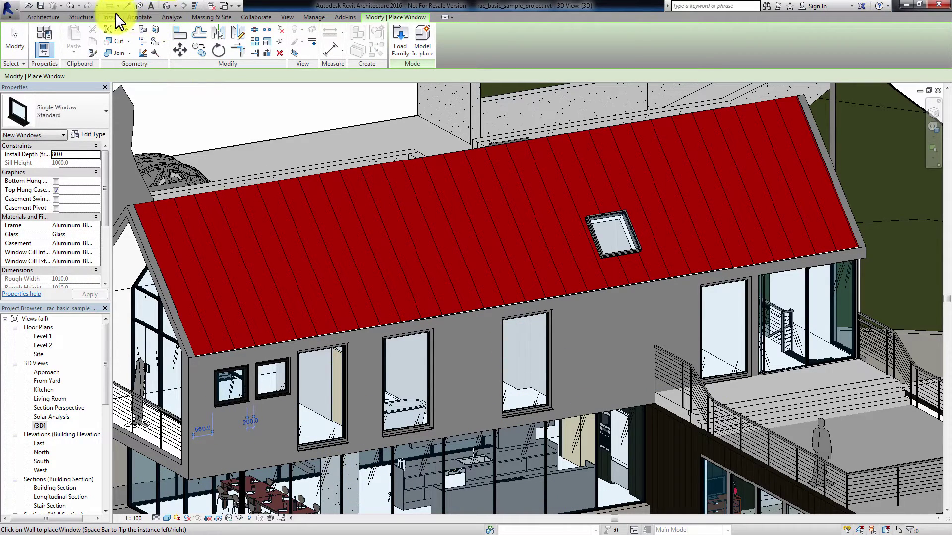
{"action": "left_click", "coordinate": [85, 16]}
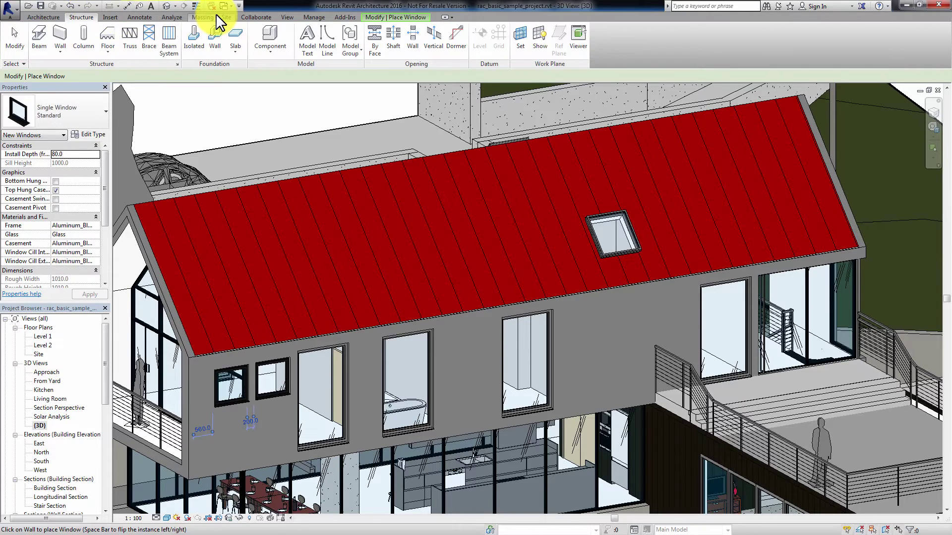
{"action": "left_click", "coordinate": [345, 17]}
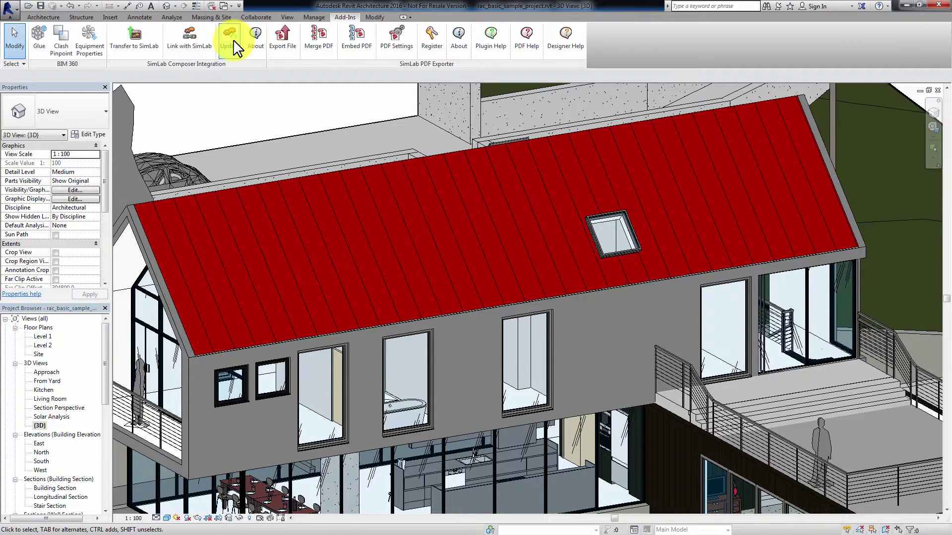
Send the window changes with Add-Ins > Update and reload the model in SimLab.
{"action": "left_click", "coordinate": [233, 41]}
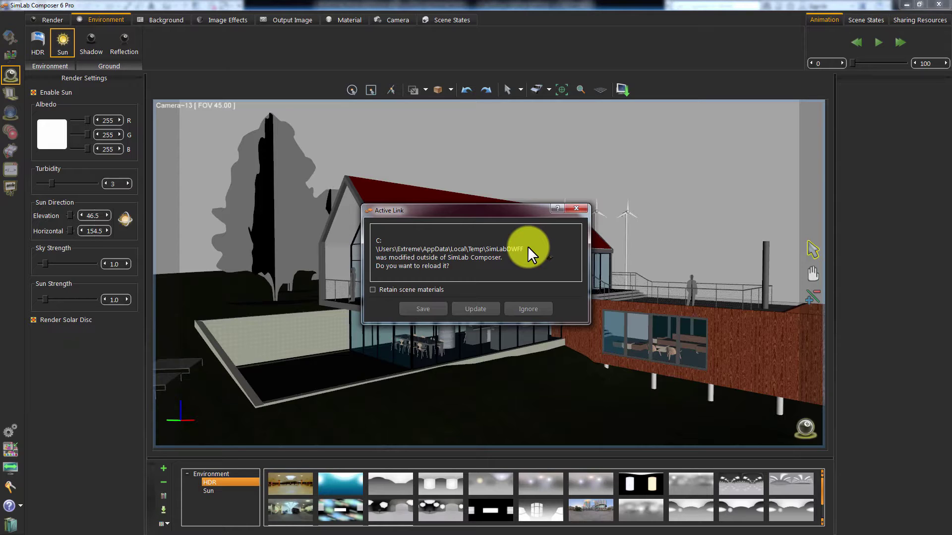
{"action": "left_click", "coordinate": [475, 309]}
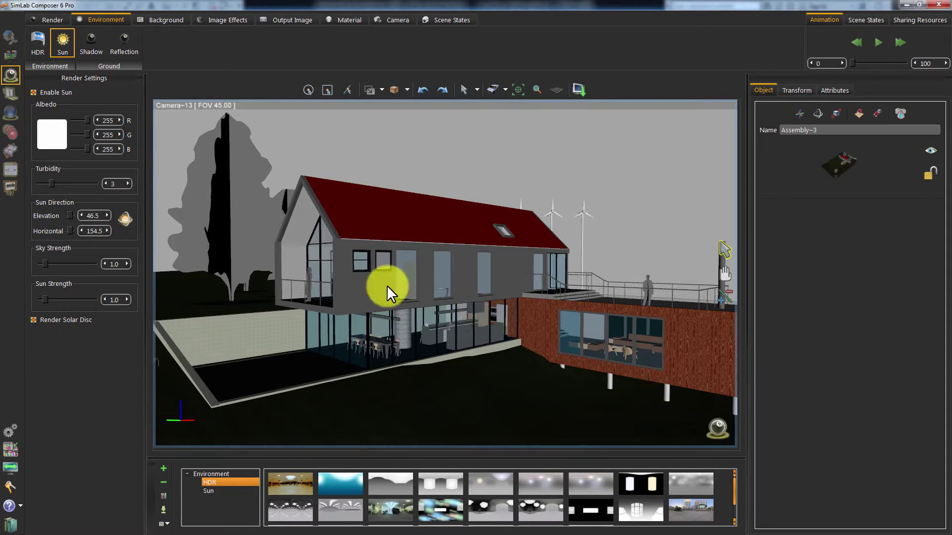
Select the red roof and apply the dark grey Roof Tile > Overlaps slate material.
{"action": "left_click_drag", "start_coordinate": [382, 289], "coordinate": [472, 236]}
{"action": "left_click", "coordinate": [472, 236]}
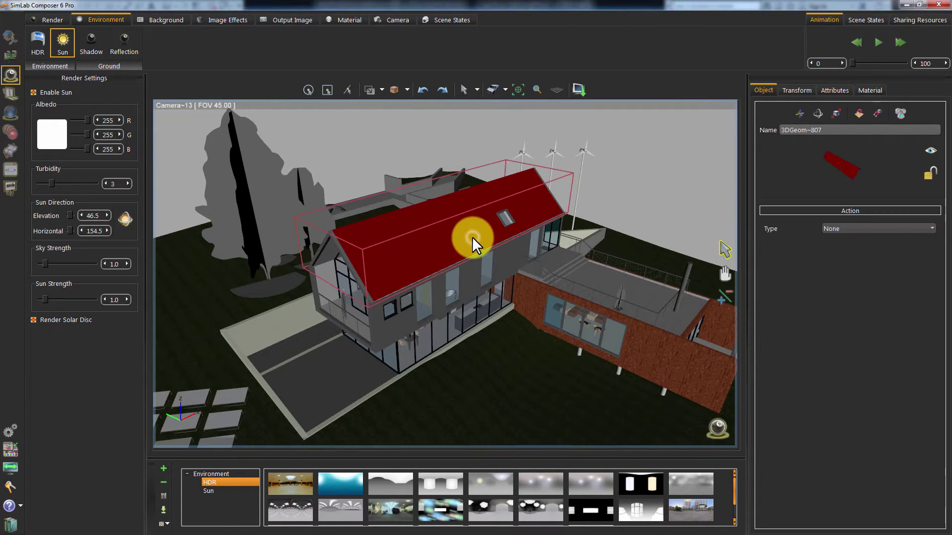
{"action": "left_click", "coordinate": [860, 90]}
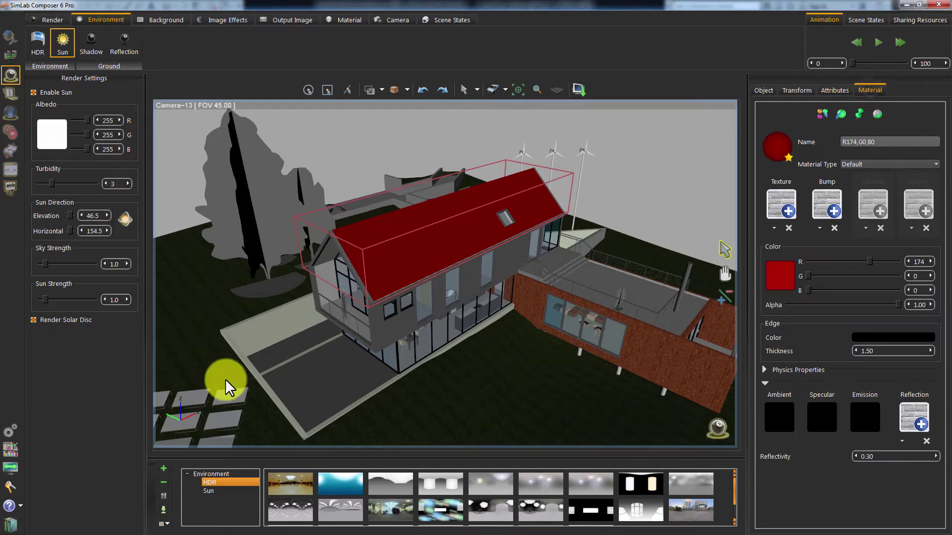
{"action": "left_click", "coordinate": [10, 37]}
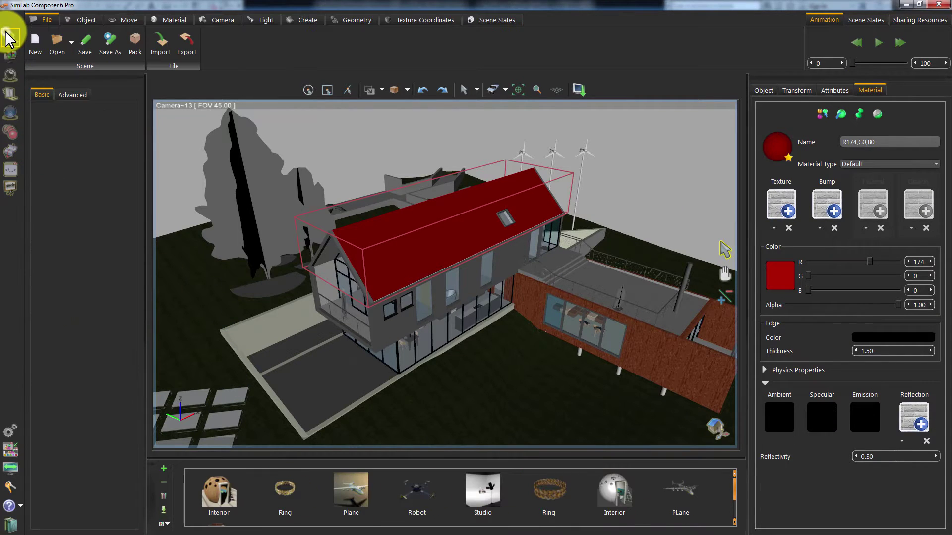
{"action": "left_click", "coordinate": [151, 17]}
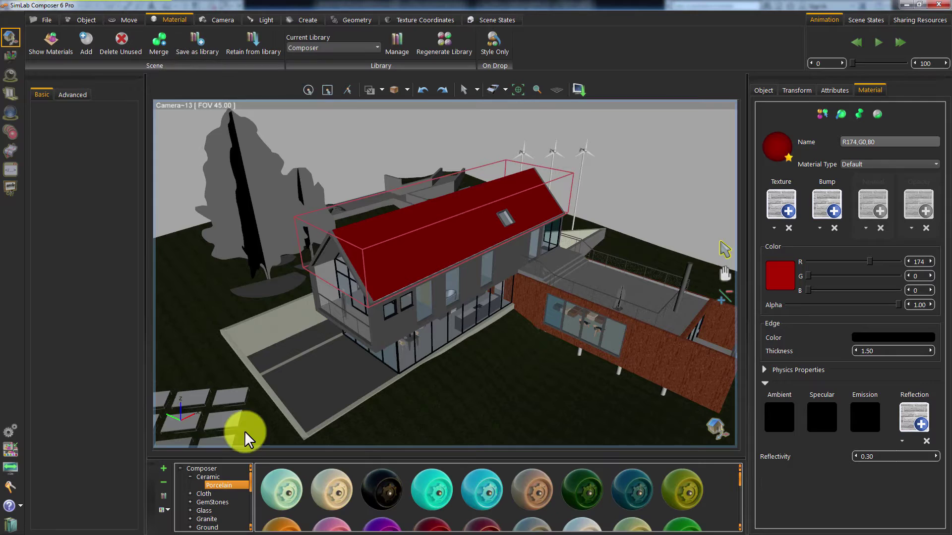
{"action": "scroll", "coordinate": [251, 483], "scroll_direction": "down", "scroll_amount": 5}
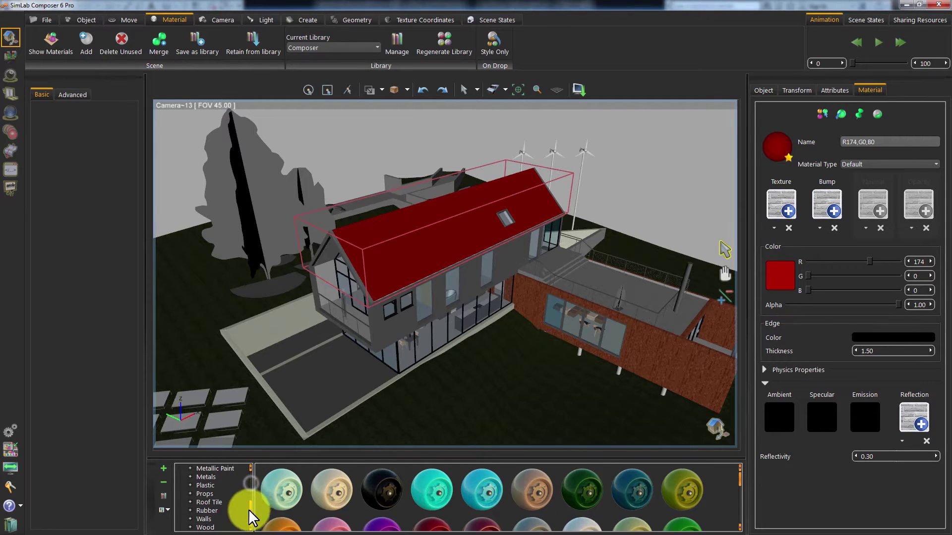
{"action": "left_click", "coordinate": [194, 502]}
{"action": "left_click", "coordinate": [219, 510]}
{"action": "left_click_drag", "start_coordinate": [275, 493], "coordinate": [391, 263]}
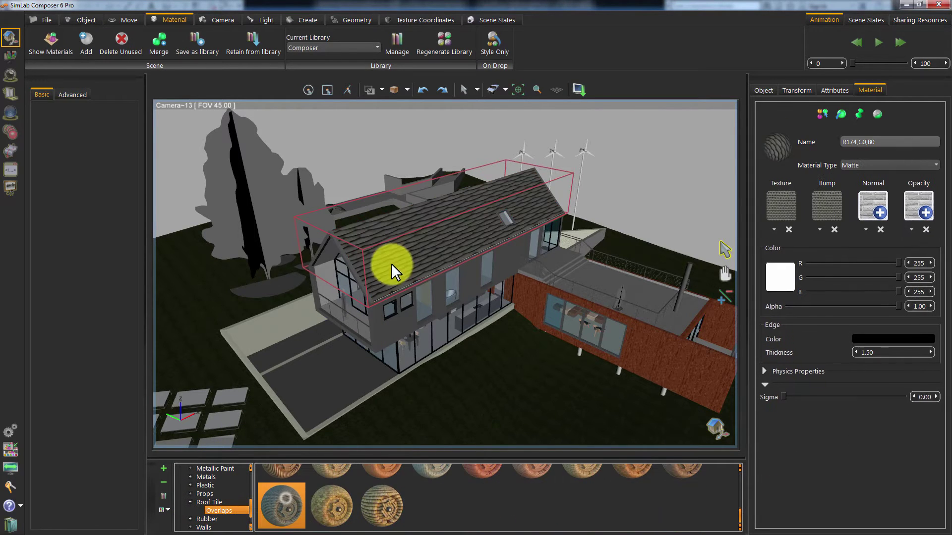
{"action": "scroll", "coordinate": [355, 476], "scroll_direction": "up", "scroll_amount": 1}
{"action": "left_click_drag", "start_coordinate": [383, 509], "coordinate": [404, 261]}
{"action": "left_click_drag", "start_coordinate": [431, 506], "coordinate": [384, 272]}
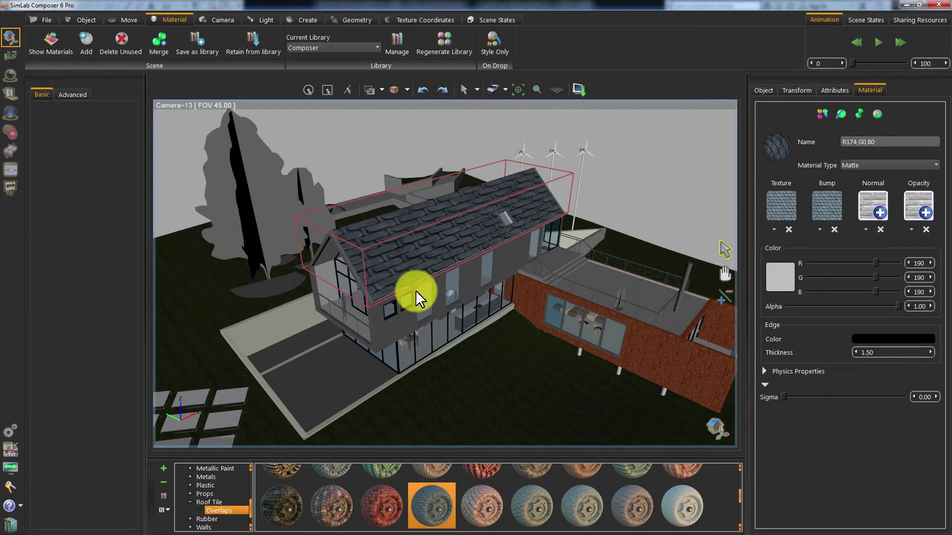
Set the roof texture's Scale U and V to 2 and adjust the bump map scale.
{"action": "left_click", "coordinate": [774, 229]}
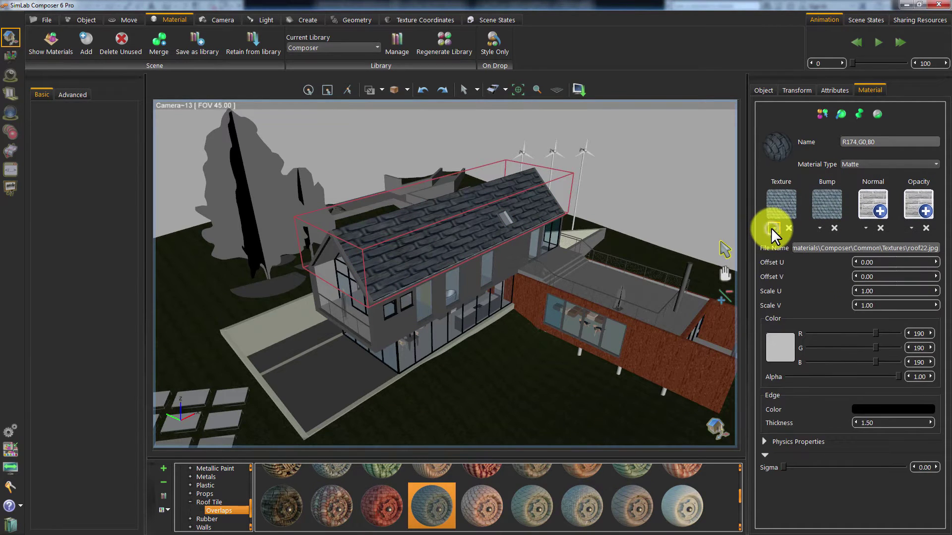
{"action": "double_click", "coordinate": [887, 292]}
{"action": "type", "text": "2"}
{"action": "double_click", "coordinate": [867, 305]}
{"action": "type", "text": "2"}
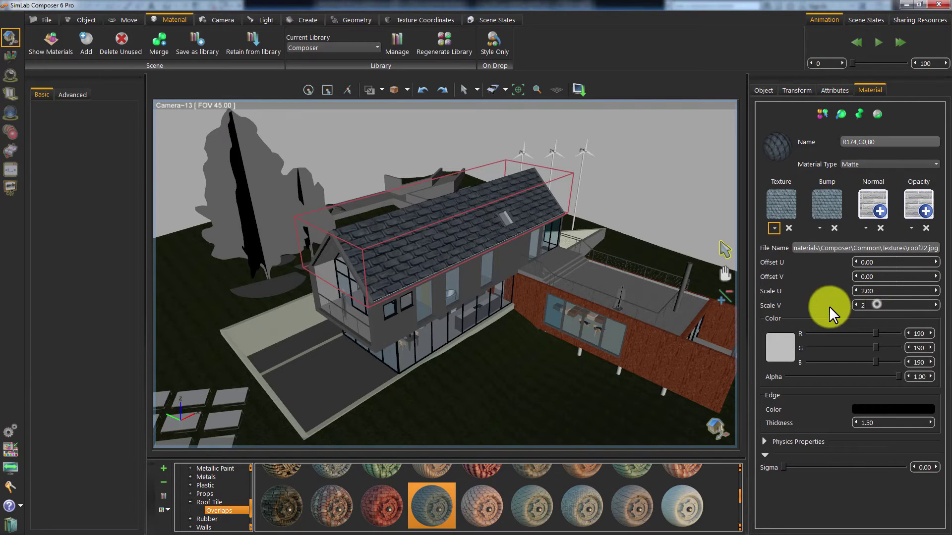
{"action": "left_click", "coordinate": [884, 294]}
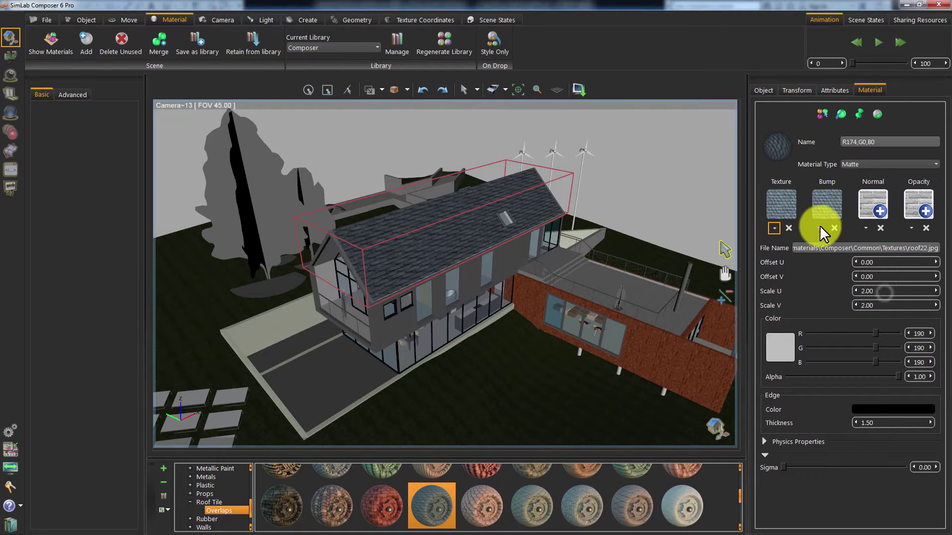
{"action": "left_click", "coordinate": [819, 228]}
{"action": "double_click", "coordinate": [879, 306]}
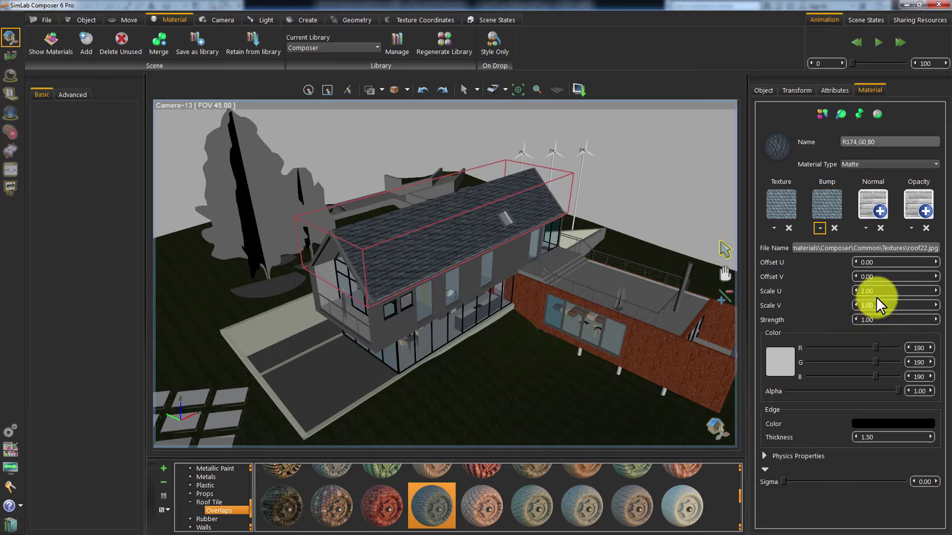
Make the grey upper wall a white matte material with RGB 255, 255, 255.
{"action": "mouse_move", "coordinate": [659, 199]}
{"action": "left_mouse_down"}
{"action": "mouse_move", "coordinate": [557, 174]}
{"action": "mouse_move", "coordinate": [391, 247]}
{"action": "left_mouse_up"}
{"action": "left_click", "coordinate": [483, 305]}
{"action": "left_click", "coordinate": [888, 164]}
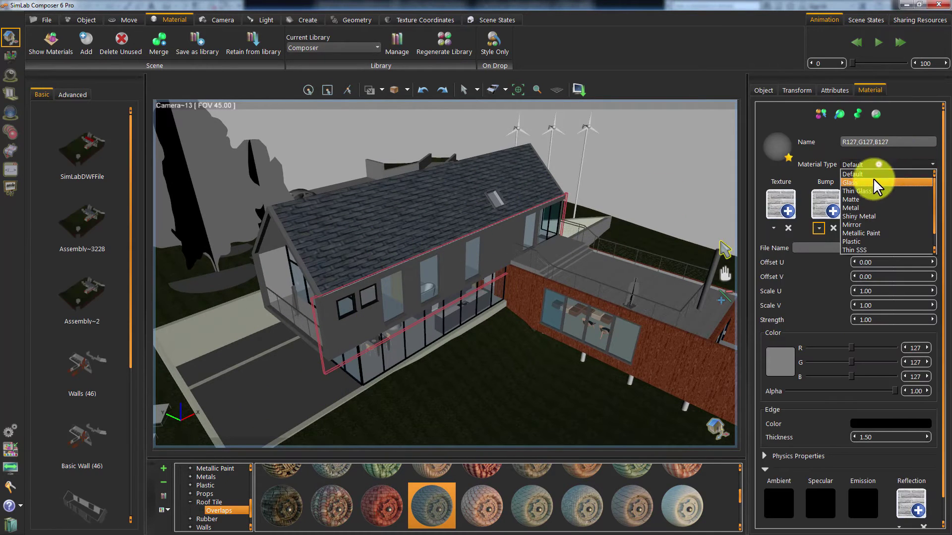
{"action": "left_click", "coordinate": [858, 195]}
{"action": "left_click", "coordinate": [859, 348]}
{"action": "left_click", "coordinate": [856, 363]}
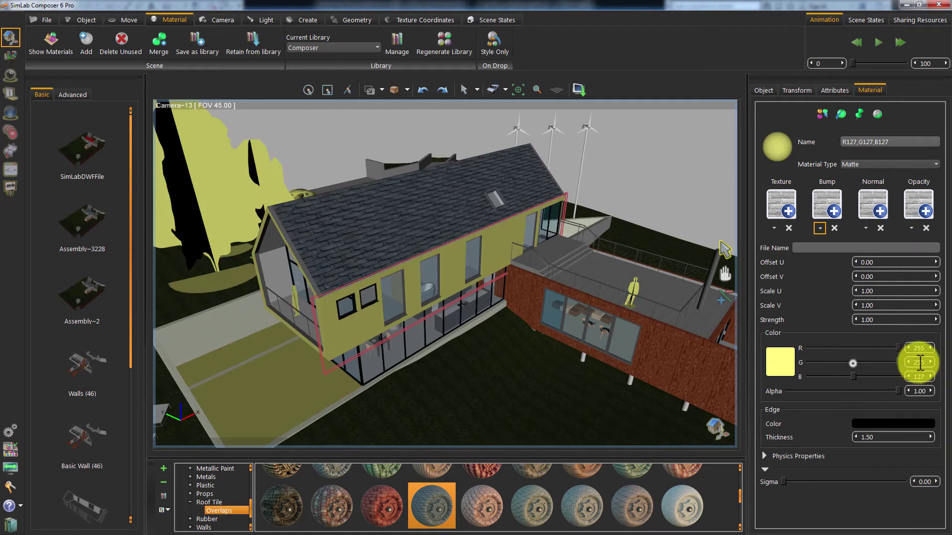
{"action": "left_click", "coordinate": [853, 377]}
{"action": "double_click", "coordinate": [516, 355]}
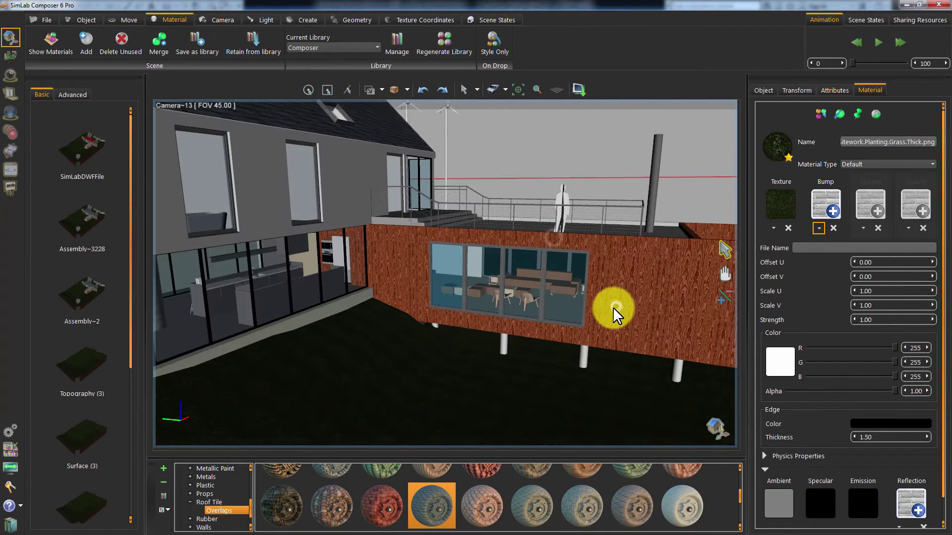
Give the lower wing's reddish wall the light grey stucco (18).jpg texture from Walls > Basic.
{"action": "left_click", "coordinate": [614, 312]}
{"action": "left_click", "coordinate": [201, 528]}
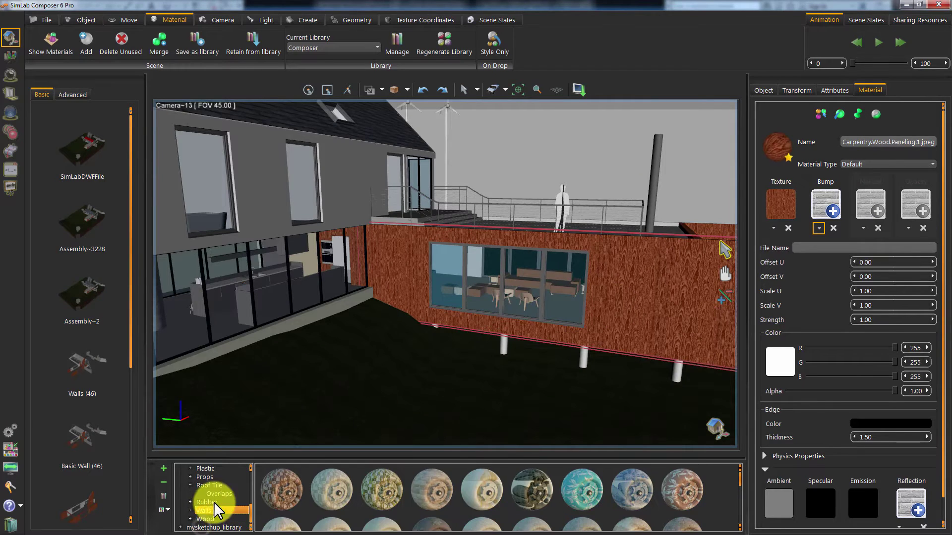
{"action": "left_click", "coordinate": [739, 482]}
{"action": "left_click_drag", "start_coordinate": [739, 483], "coordinate": [739, 495]}
{"action": "left_click", "coordinate": [190, 511]}
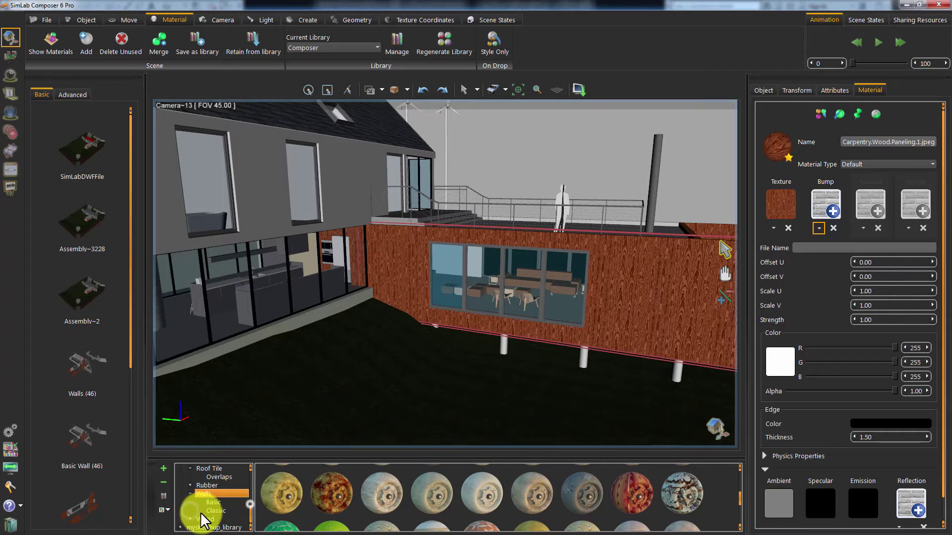
{"action": "left_click", "coordinate": [213, 502]}
{"action": "left_click_drag", "start_coordinate": [431, 489], "coordinate": [635, 322]}
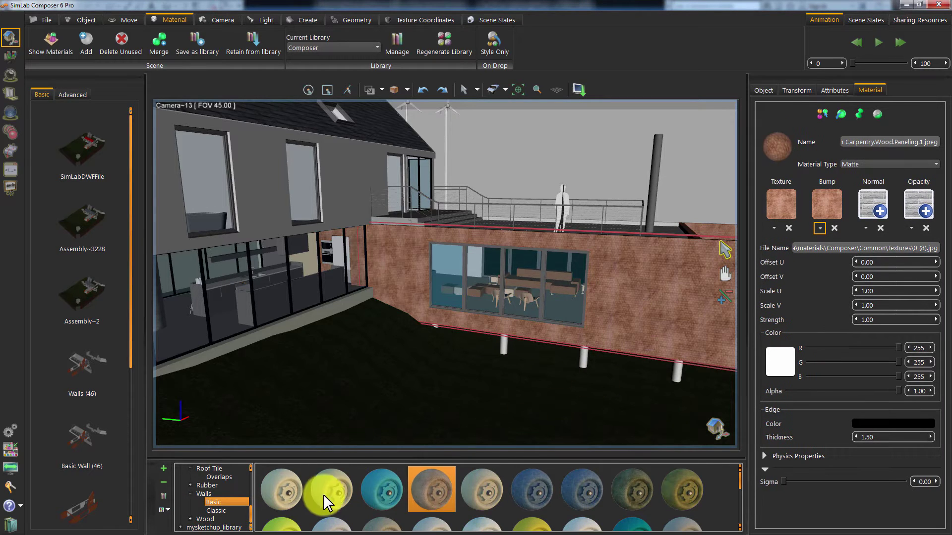
{"action": "left_click_drag", "start_coordinate": [324, 494], "coordinate": [638, 313]}
{"action": "left_click_drag", "start_coordinate": [737, 485], "coordinate": [741, 511]}
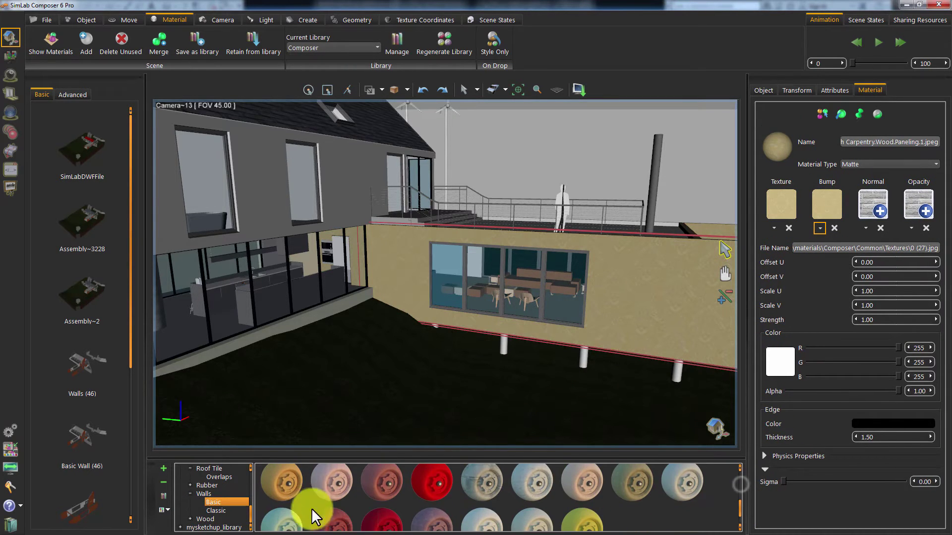
{"action": "left_click_drag", "start_coordinate": [505, 483], "coordinate": [678, 293]}
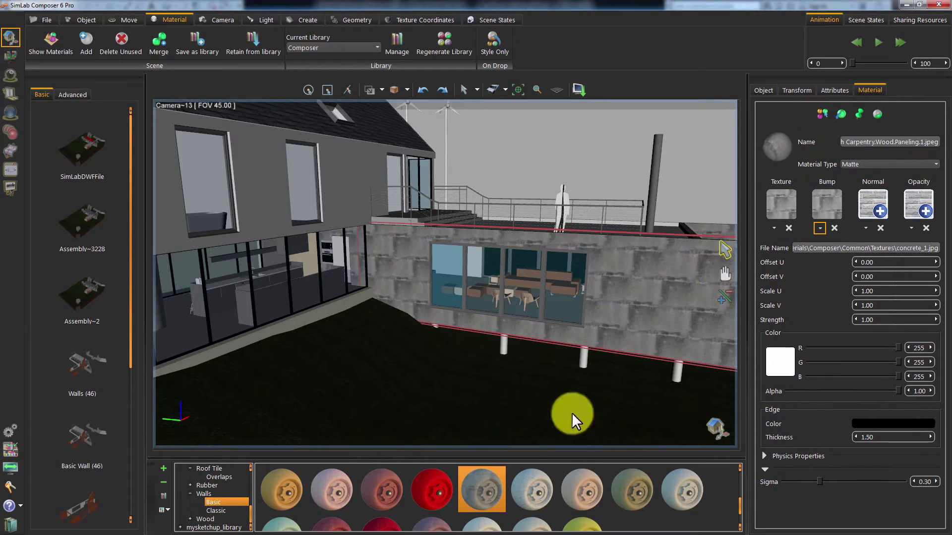
{"action": "left_click_drag", "start_coordinate": [531, 490], "coordinate": [417, 282]}
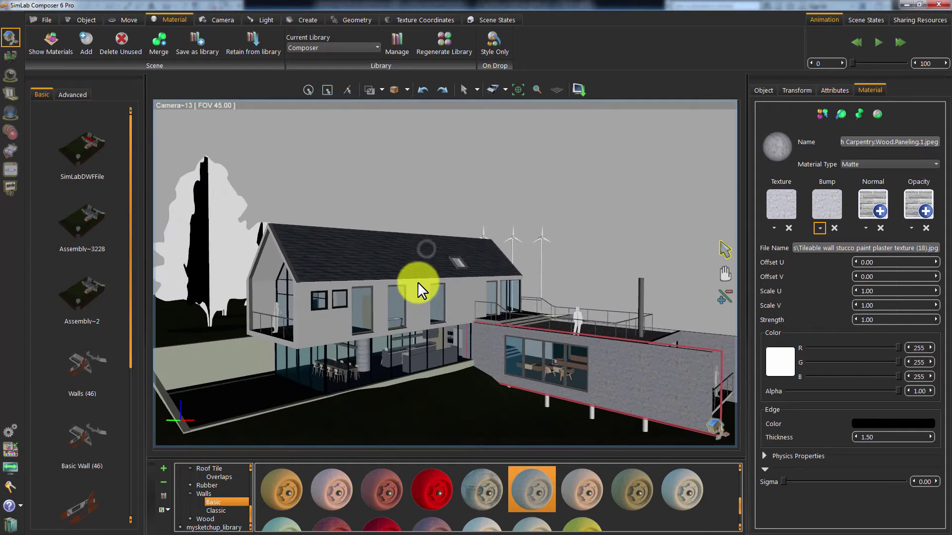
Make the glass curtain wall Thin Glass tinted pale blue (189, 221, 255).
{"action": "left_click", "coordinate": [315, 375]}
{"action": "left_click", "coordinate": [870, 165]}
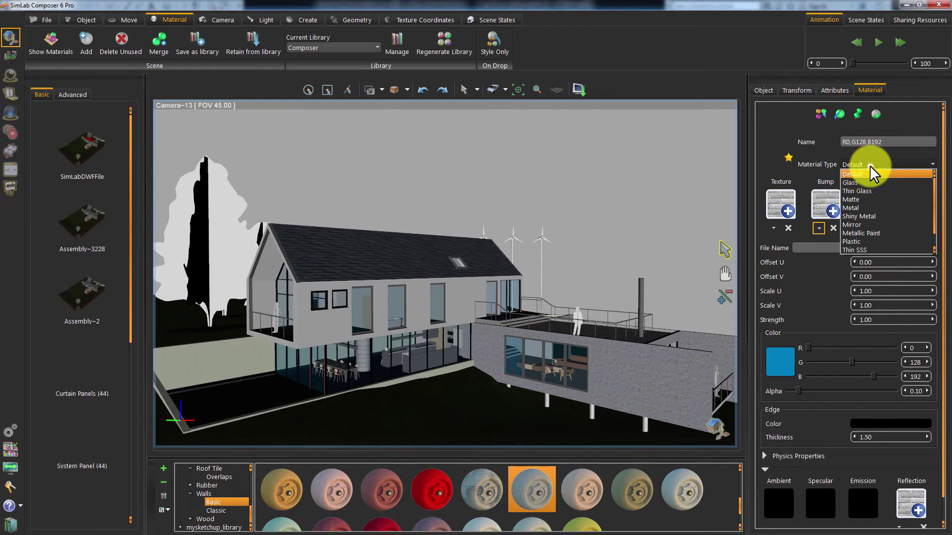
{"action": "left_click", "coordinate": [869, 192]}
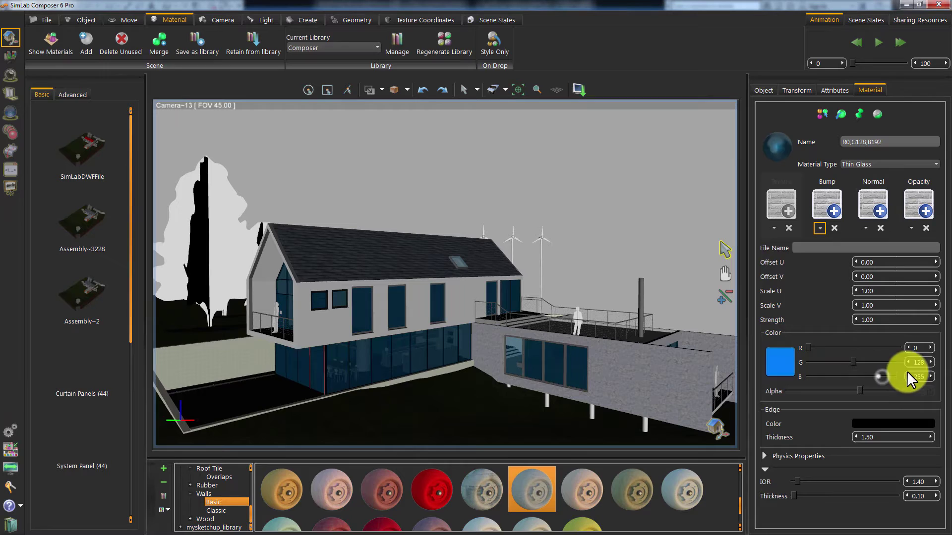
{"action": "left_click_drag", "start_coordinate": [853, 362], "coordinate": [886, 363]}
{"action": "left_click_drag", "start_coordinate": [807, 348], "coordinate": [874, 349]}
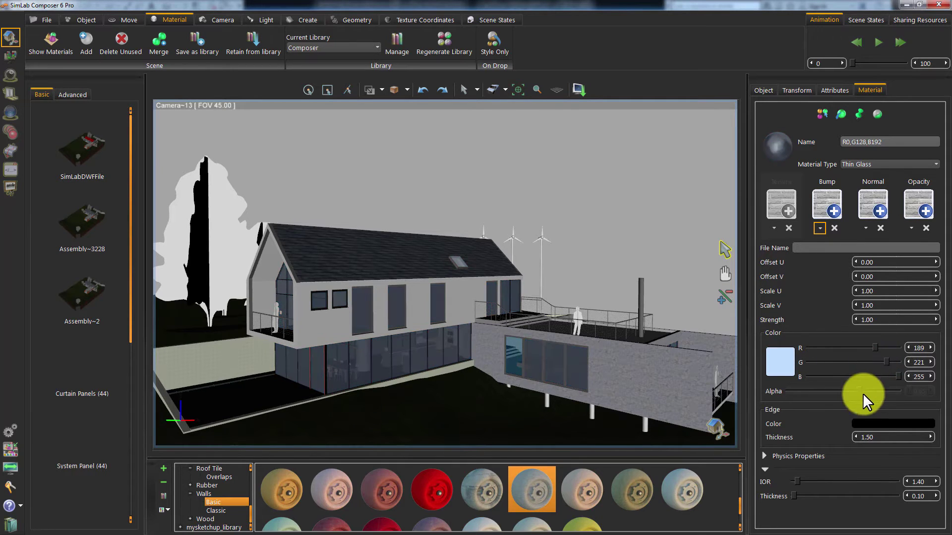
{"action": "scroll", "coordinate": [584, 231], "scroll_direction": "up", "scroll_amount": 8}
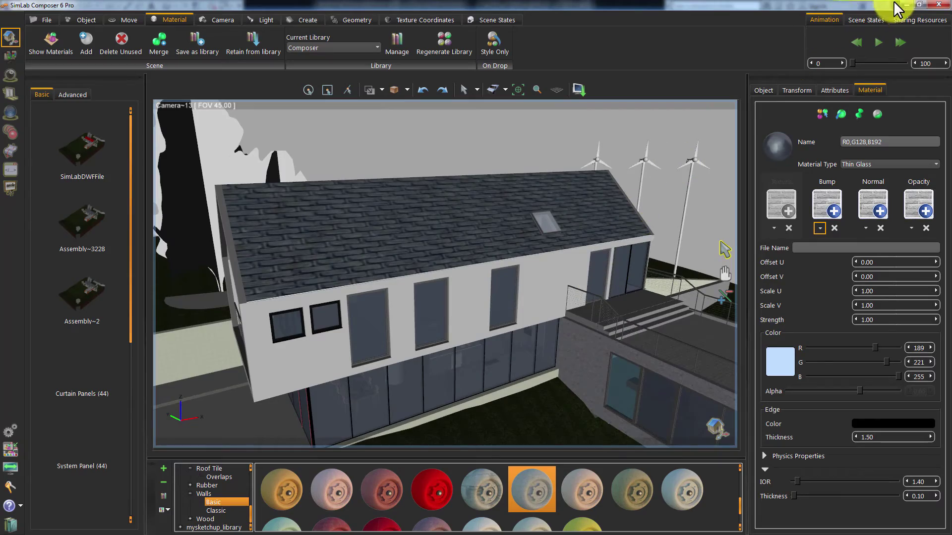
Return to Revit and orbit the house round to its dark lower-level wall.
{"action": "left_click", "coordinate": [909, 4]}
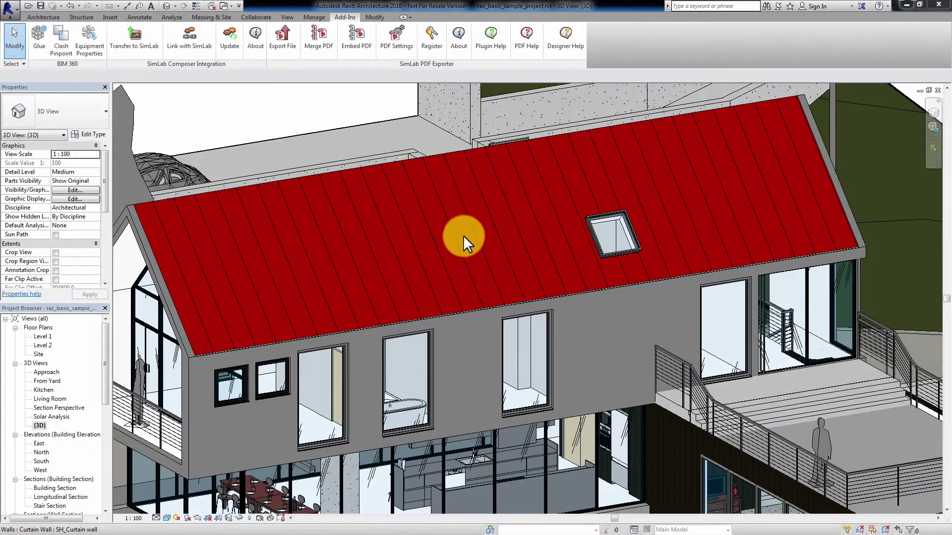
{"action": "scroll", "coordinate": [457, 132], "scroll_direction": "down", "scroll_amount": 3}
{"action": "scroll", "coordinate": [585, 261], "scroll_direction": "up", "scroll_amount": 3}
{"action": "left_click", "coordinate": [585, 262]}
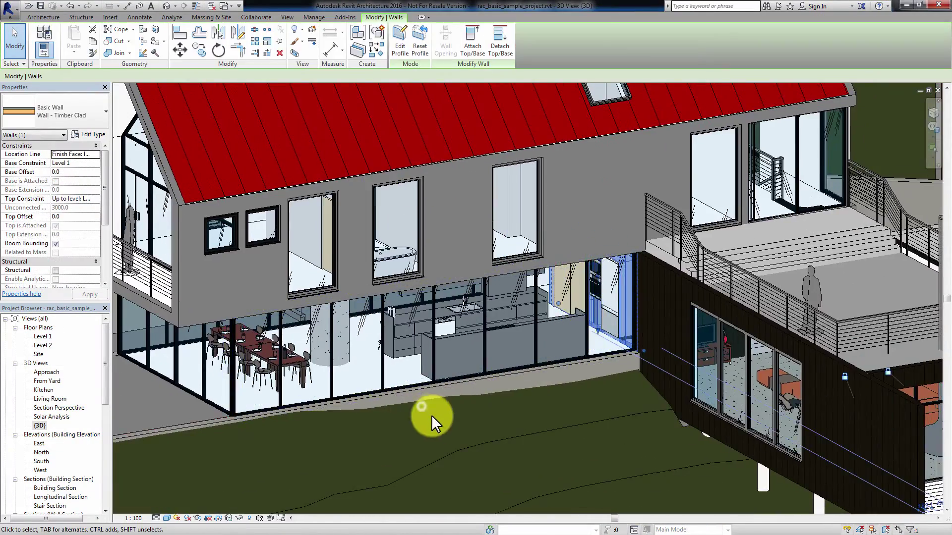
{"action": "scroll", "coordinate": [430, 412], "scroll_direction": "down", "scroll_amount": 5}
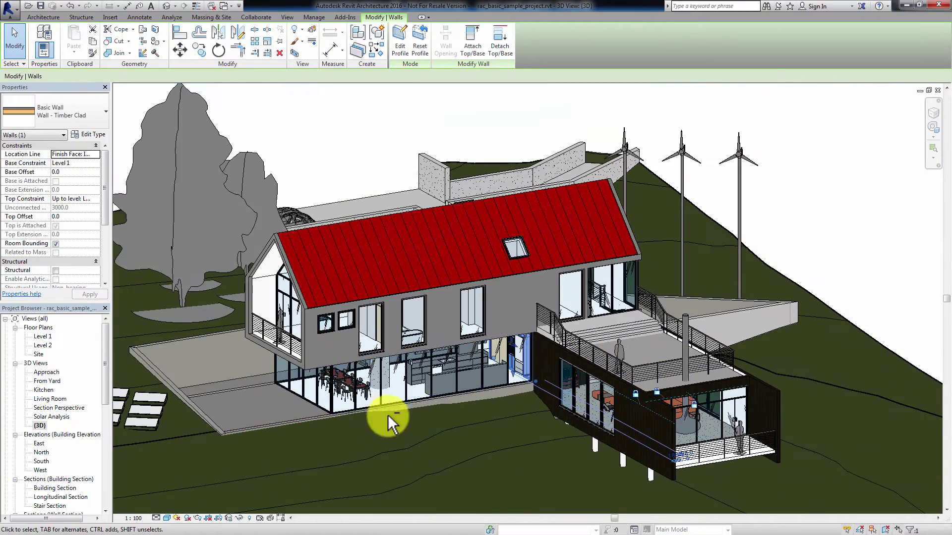
{"action": "middle_click_drag", "start_coordinate": [266, 351], "coordinate": [435, 463], "text": "shift"}
{"action": "scroll", "coordinate": [436, 440], "scroll_direction": "down", "scroll_amount": 1}
{"action": "scroll", "coordinate": [436, 439], "scroll_direction": "up", "scroll_amount": 6}
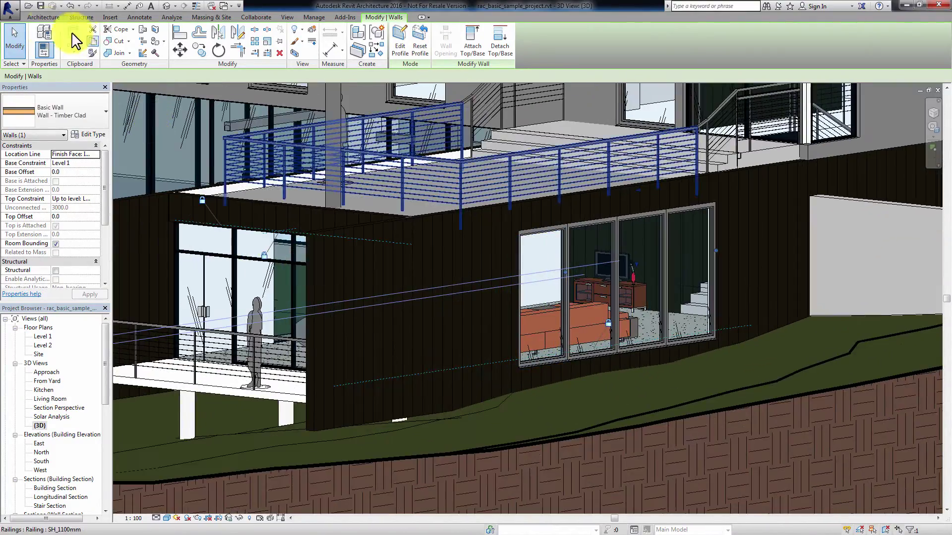
Place a small window in the dark lower wall and a Pocket_Slider_Door beside it.
{"action": "left_click", "coordinate": [40, 17]}
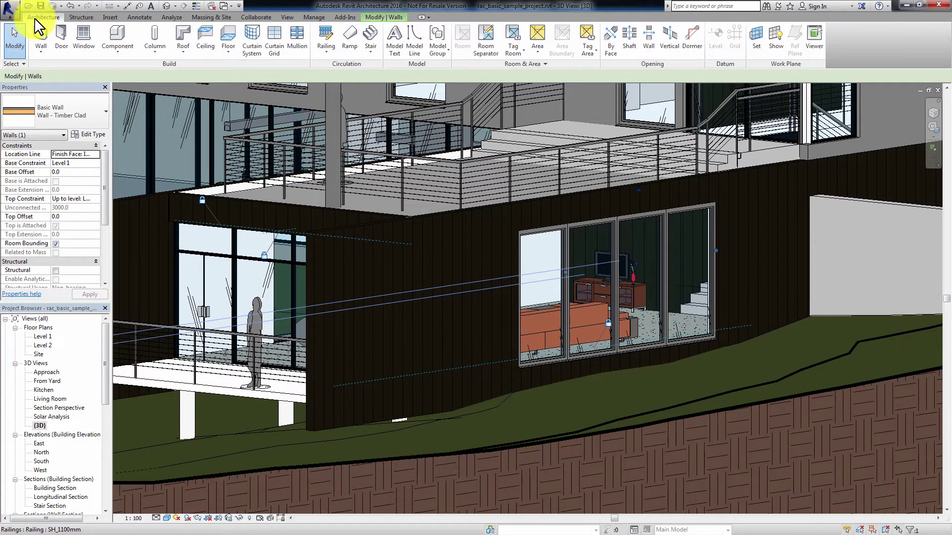
{"action": "left_click", "coordinate": [88, 38]}
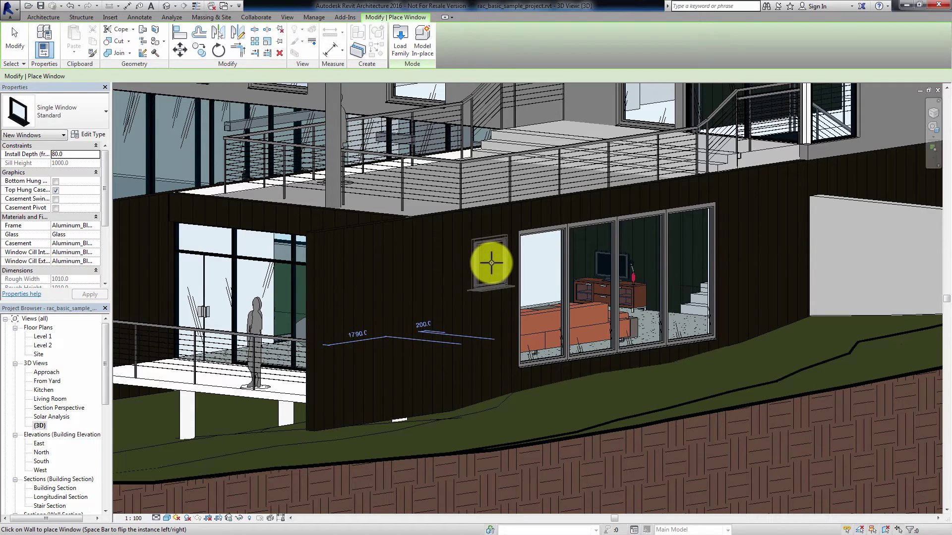
{"action": "left_click", "coordinate": [491, 263]}
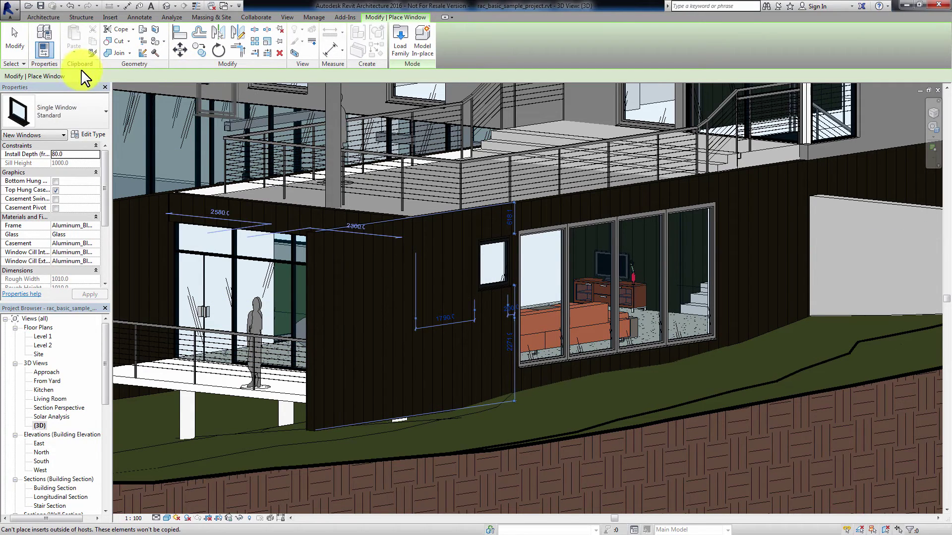
{"action": "left_click", "coordinate": [44, 17]}
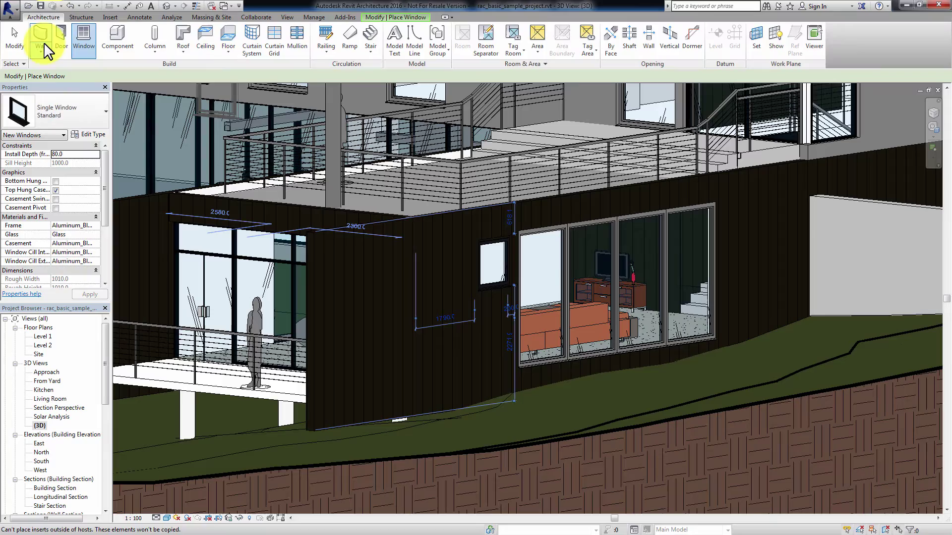
{"action": "left_click", "coordinate": [60, 38]}
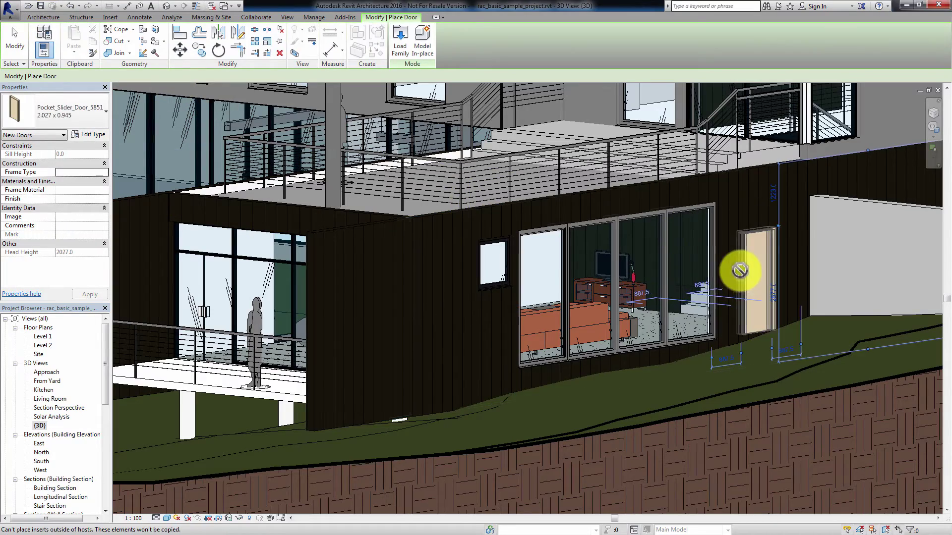
{"action": "middle_click_drag", "start_coordinate": [743, 329], "coordinate": [665, 408], "text": "shift"}
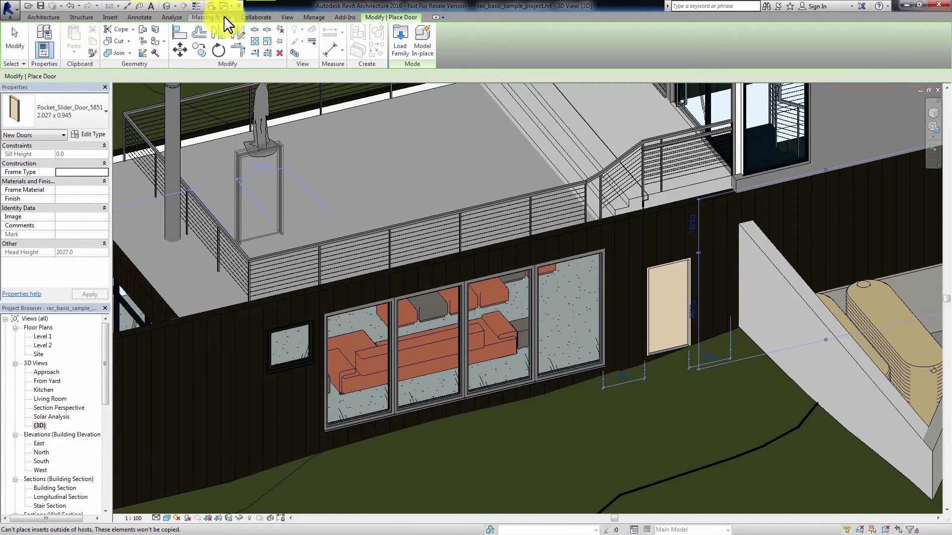
End door placement and send the edited house to SimLab with Add-Ins > Update.
{"action": "left_click", "coordinate": [342, 18]}
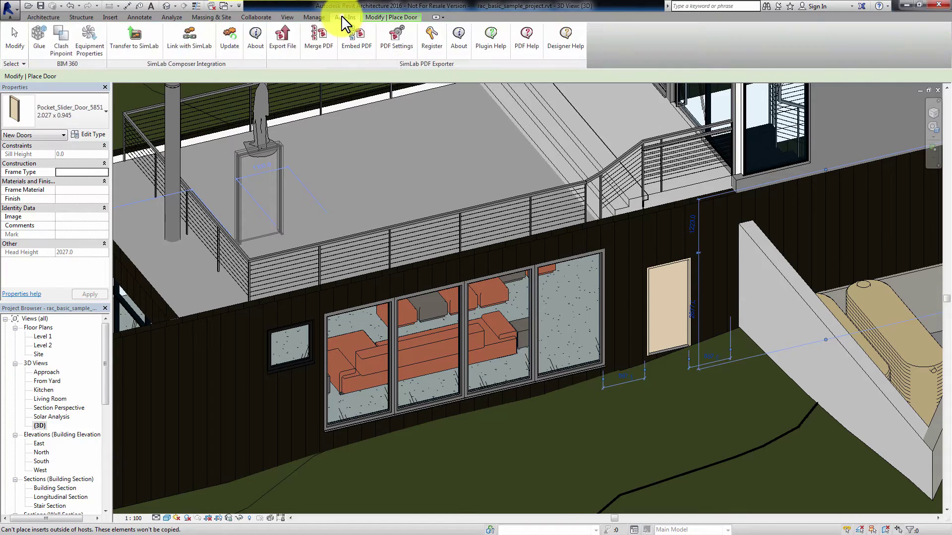
{"action": "left_click", "coordinate": [19, 38]}
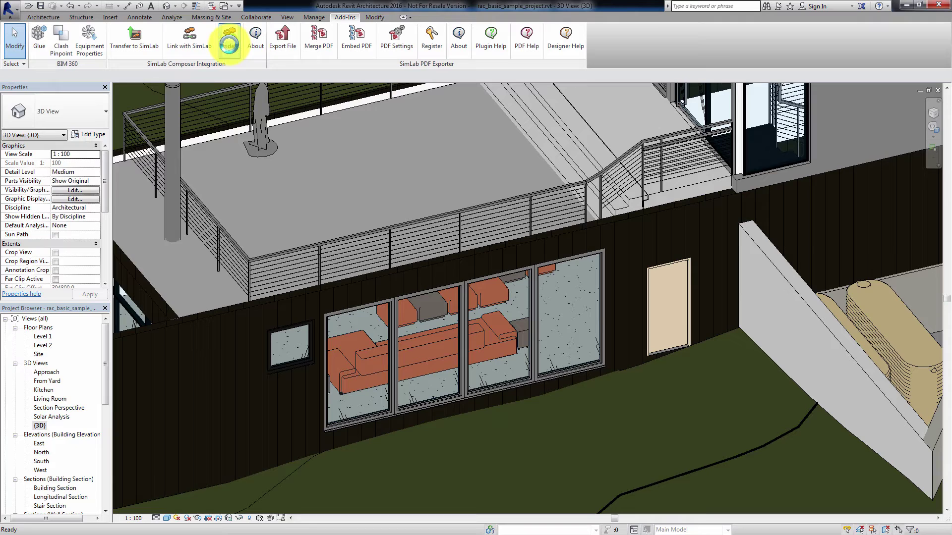
{"action": "left_click", "coordinate": [229, 44]}
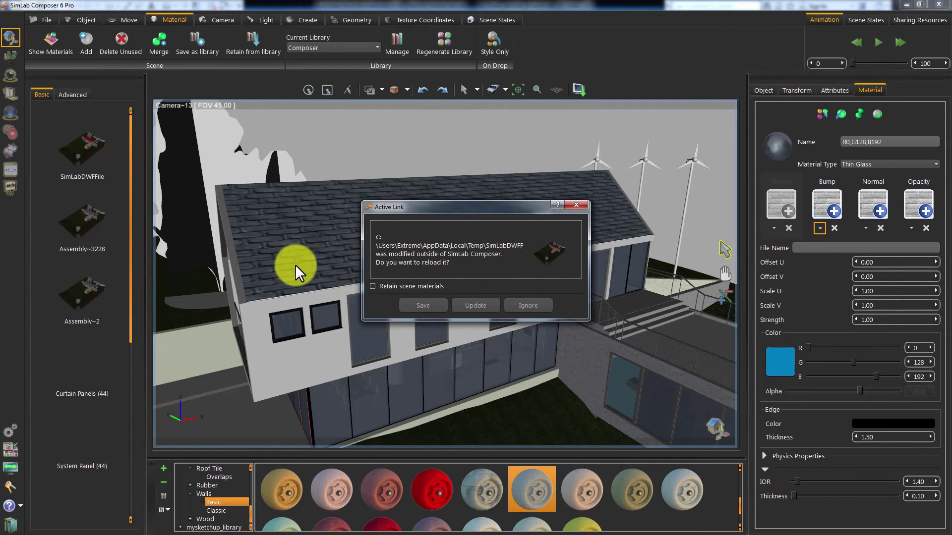
Reload the house with Retain scene materials ticked, then zoom and orbit to inspect the new window and door.
{"action": "left_click", "coordinate": [392, 286]}
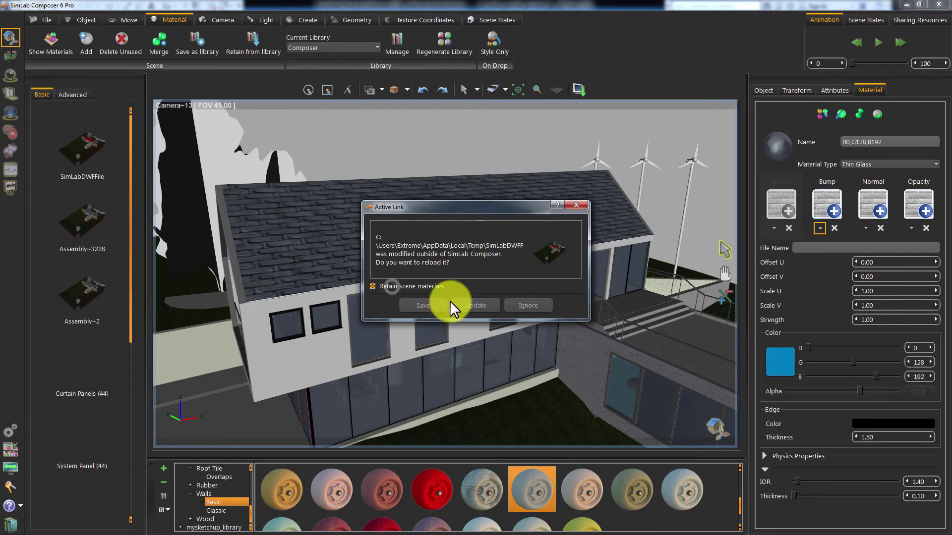
{"action": "left_click", "coordinate": [477, 307]}
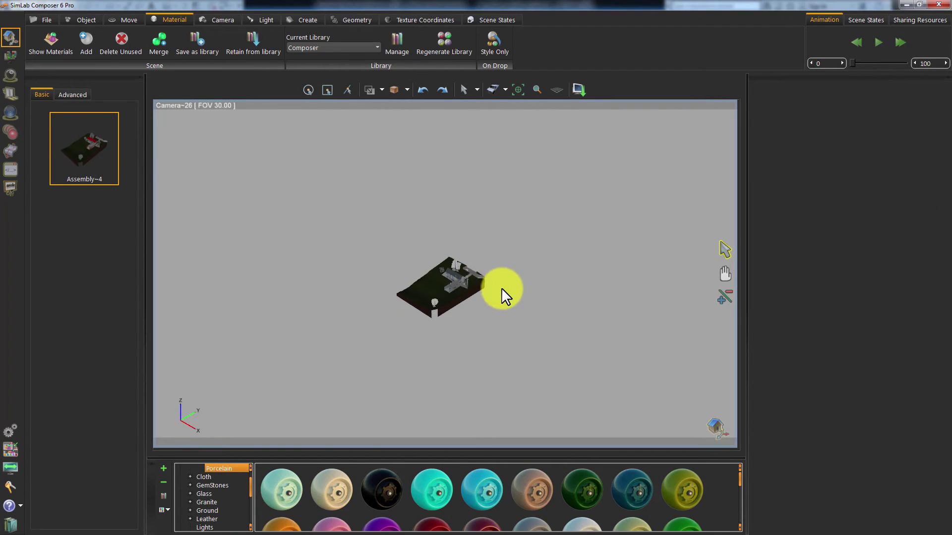
{"action": "scroll", "coordinate": [502, 290], "scroll_direction": "up", "scroll_amount": 3}
{"action": "scroll", "coordinate": [564, 219], "scroll_direction": "down", "scroll_amount": 2}
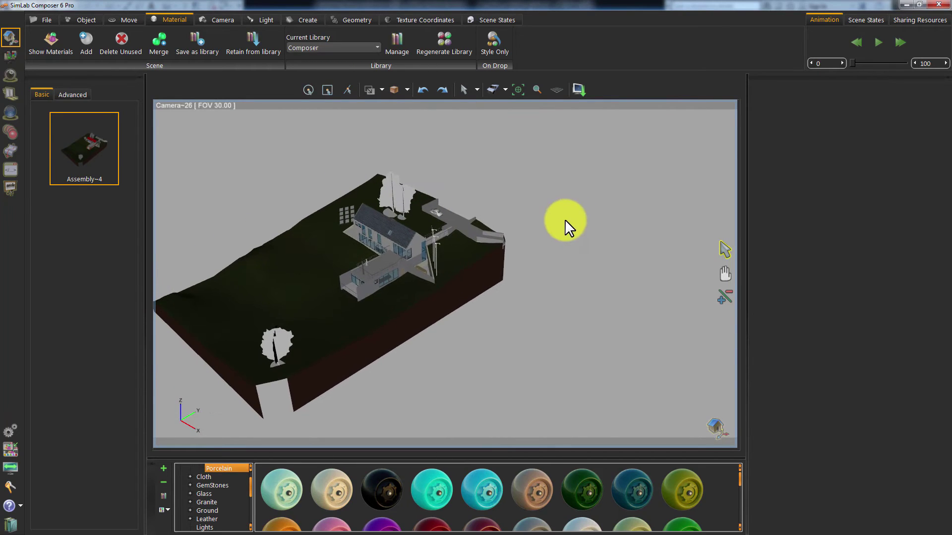
{"action": "scroll", "coordinate": [322, 290], "scroll_direction": "up", "scroll_amount": 3}
{"action": "scroll", "coordinate": [448, 311], "scroll_direction": "up", "scroll_amount": 8}
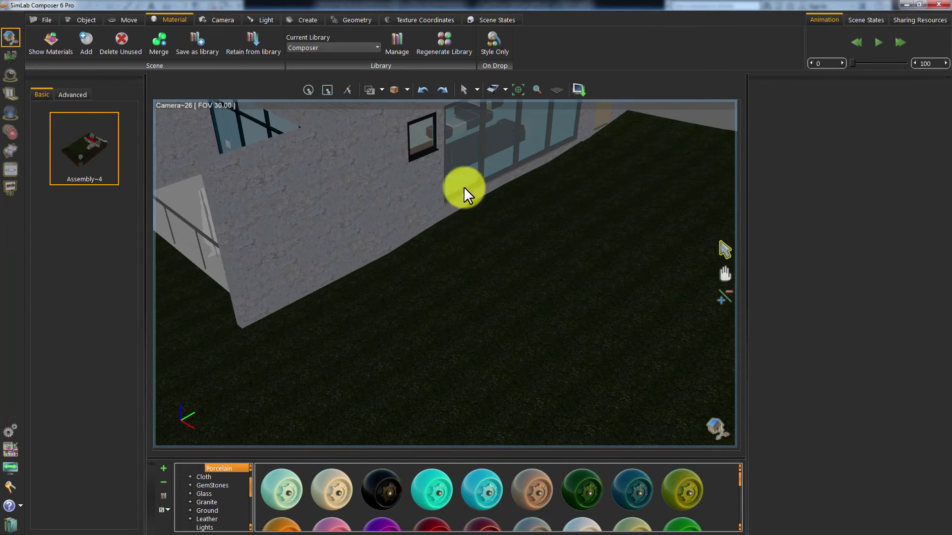
{"action": "scroll", "coordinate": [463, 258], "scroll_direction": "down", "scroll_amount": 6}
{"action": "scroll", "coordinate": [440, 315], "scroll_direction": "up", "scroll_amount": 3}
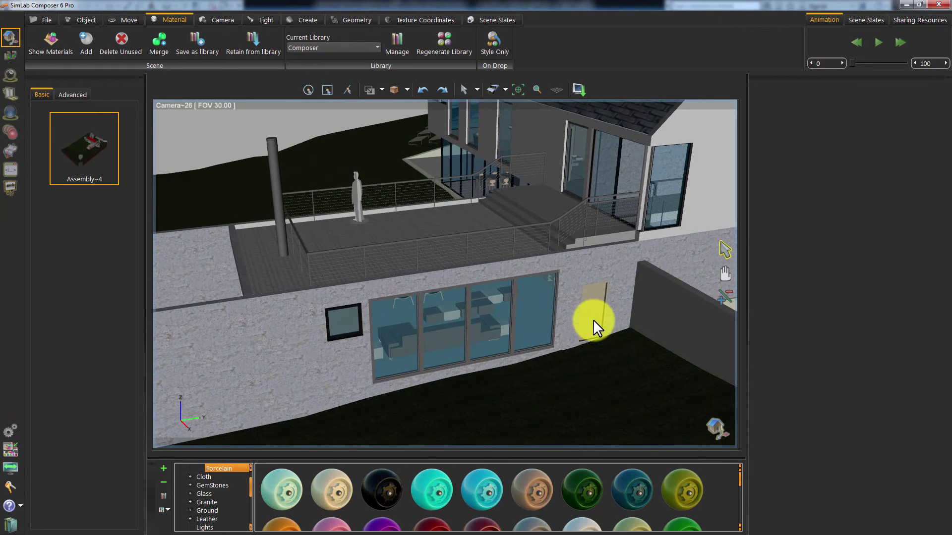
{"action": "mouse_move", "coordinate": [290, 269]}
{"action": "middle_mouse_down"}
{"action": "mouse_move", "coordinate": [302, 259]}
{"action": "mouse_move", "coordinate": [514, 333]}
{"action": "mouse_move", "coordinate": [383, 291]}
{"action": "mouse_move", "coordinate": [472, 278]}
{"action": "mouse_move", "coordinate": [421, 305]}
{"action": "mouse_move", "coordinate": [315, 289]}
{"action": "mouse_move", "coordinate": [470, 337]}
{"action": "mouse_move", "coordinate": [451, 317]}
{"action": "middle_mouse_up"}
{"action": "scroll", "coordinate": [445, 319], "scroll_direction": "up", "scroll_amount": 2}
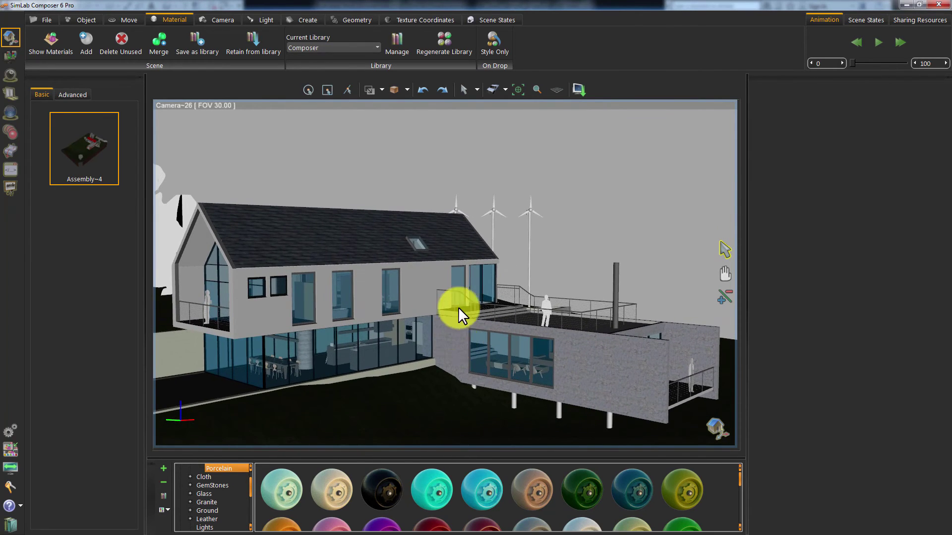
{"action": "mouse_move", "coordinate": [459, 312]}
{"action": "middle_mouse_down"}
{"action": "mouse_move", "coordinate": [542, 328]}
{"action": "mouse_move", "coordinate": [420, 350]}
{"action": "middle_mouse_up"}
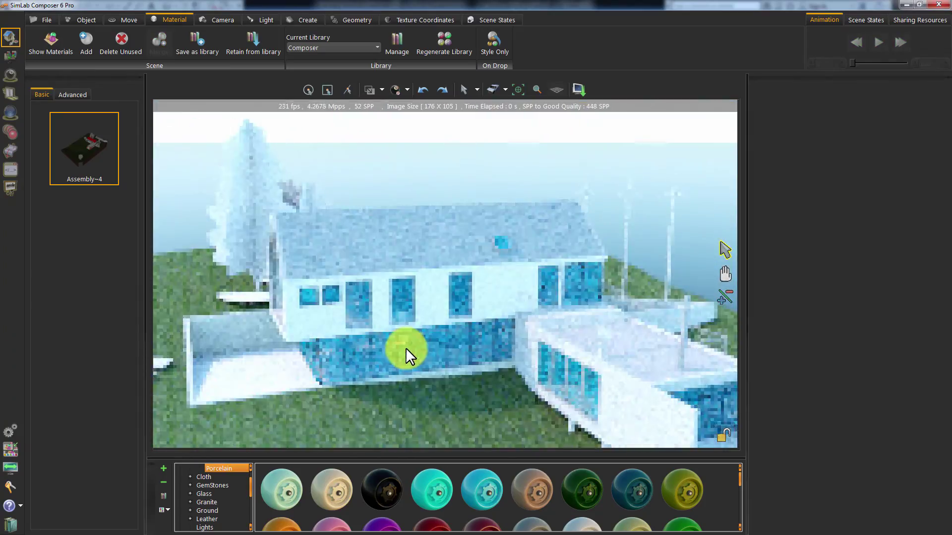
Zoom into the live render of the sunlit house with slate roof and blue-tinted glass.
{"action": "scroll", "coordinate": [420, 317], "scroll_direction": "up", "scroll_amount": 3}
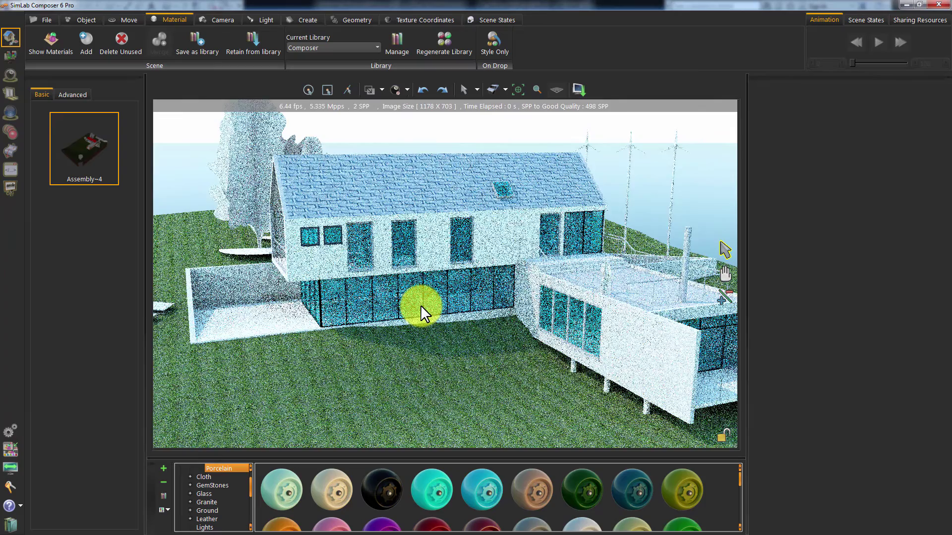